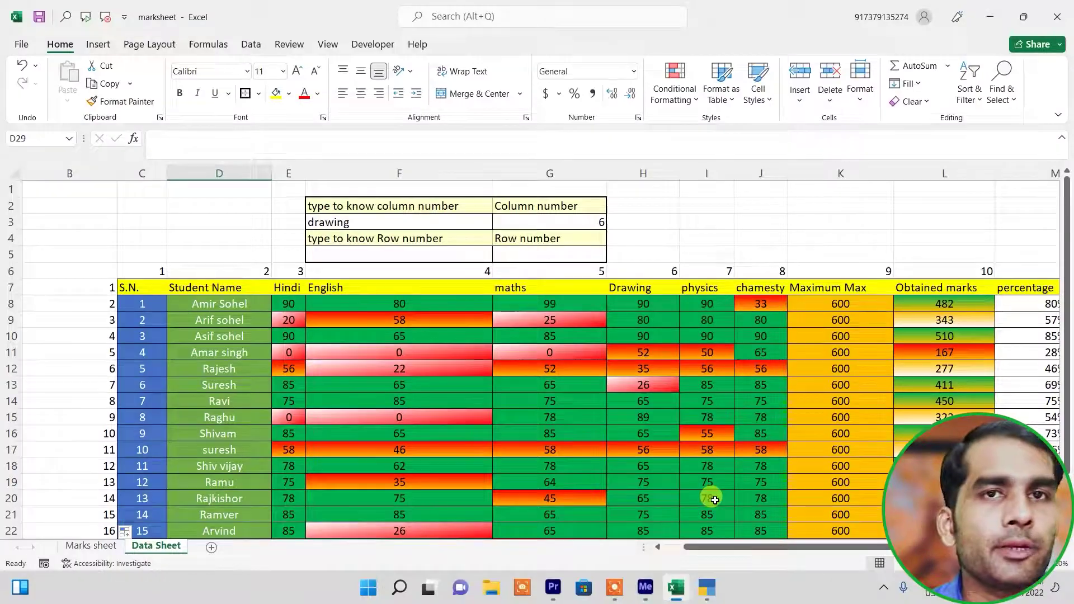
Step: Review the marks table headers and rows, noting English is column number 6
{"action": "left_click", "coordinate": [133, 287]}
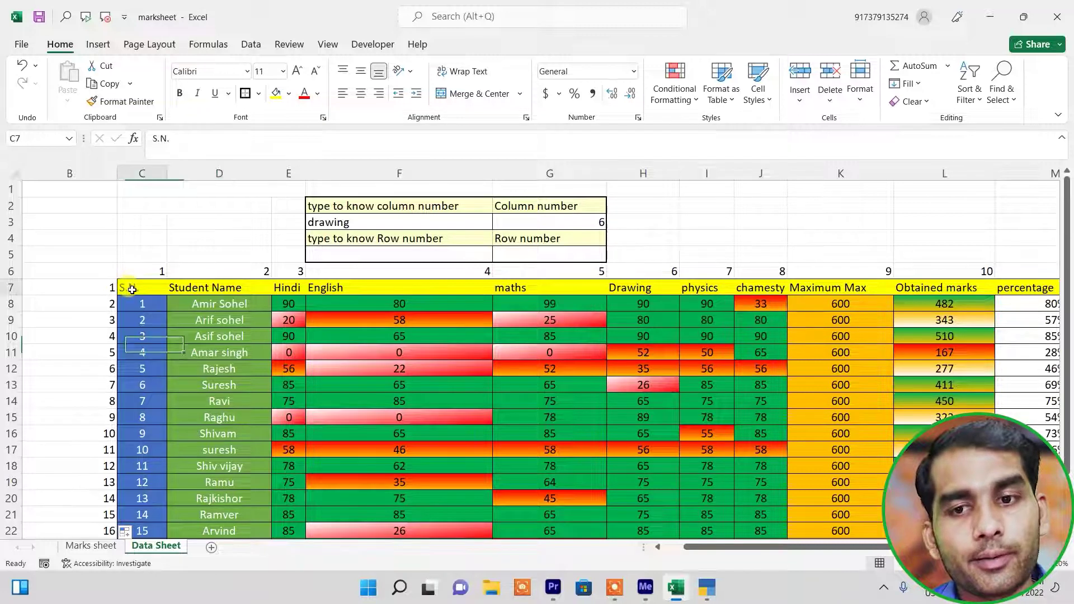
{"action": "left_click", "coordinate": [215, 287]}
{"action": "left_click", "coordinate": [301, 286]}
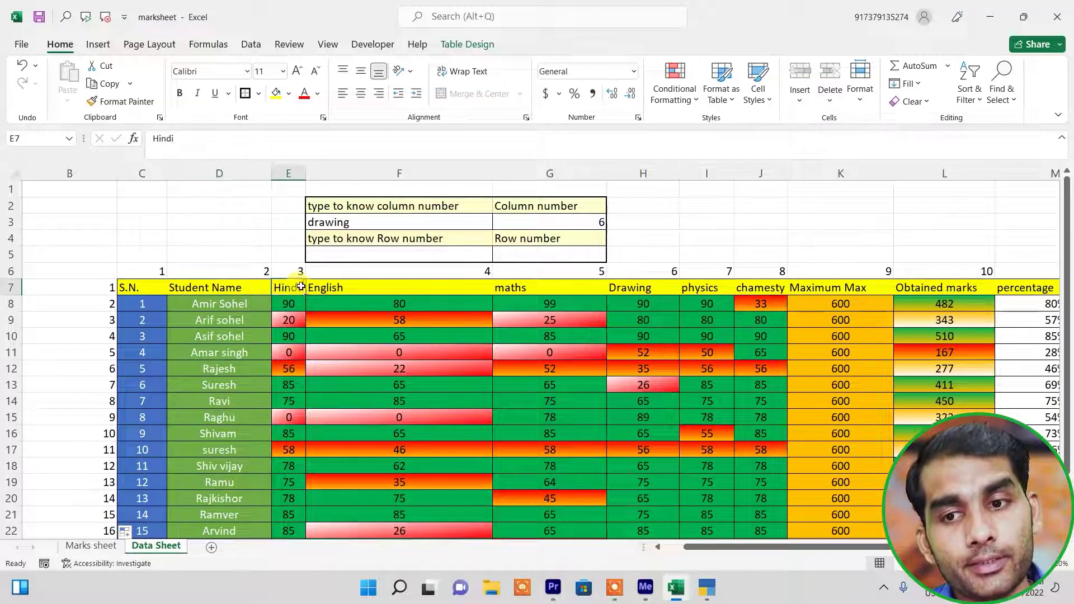
{"action": "left_click", "coordinate": [351, 289]}
{"action": "left_click", "coordinate": [643, 271]}
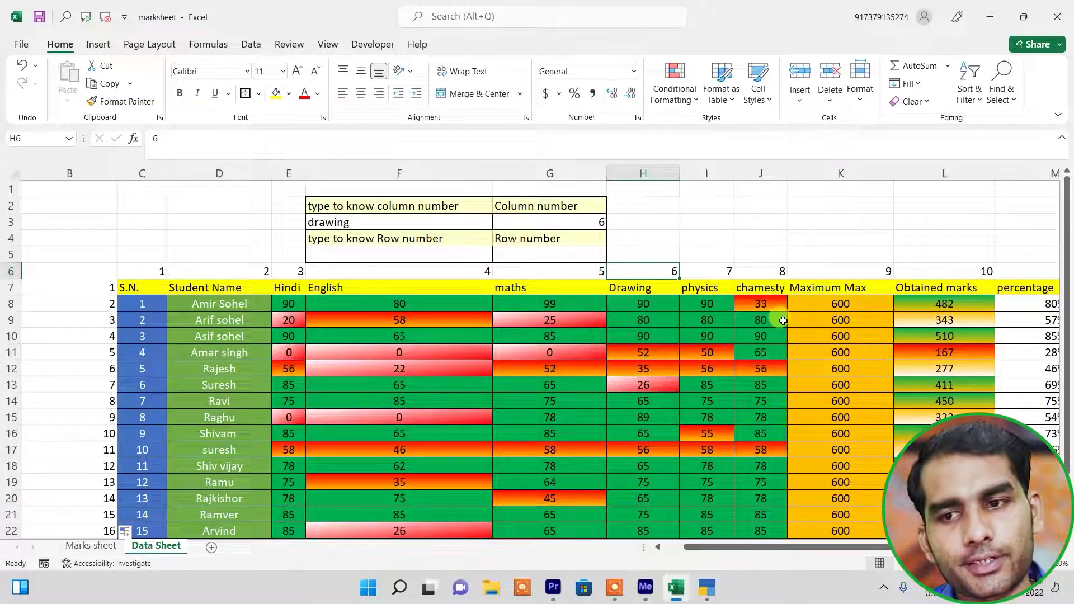
{"action": "left_click", "coordinate": [423, 315]}
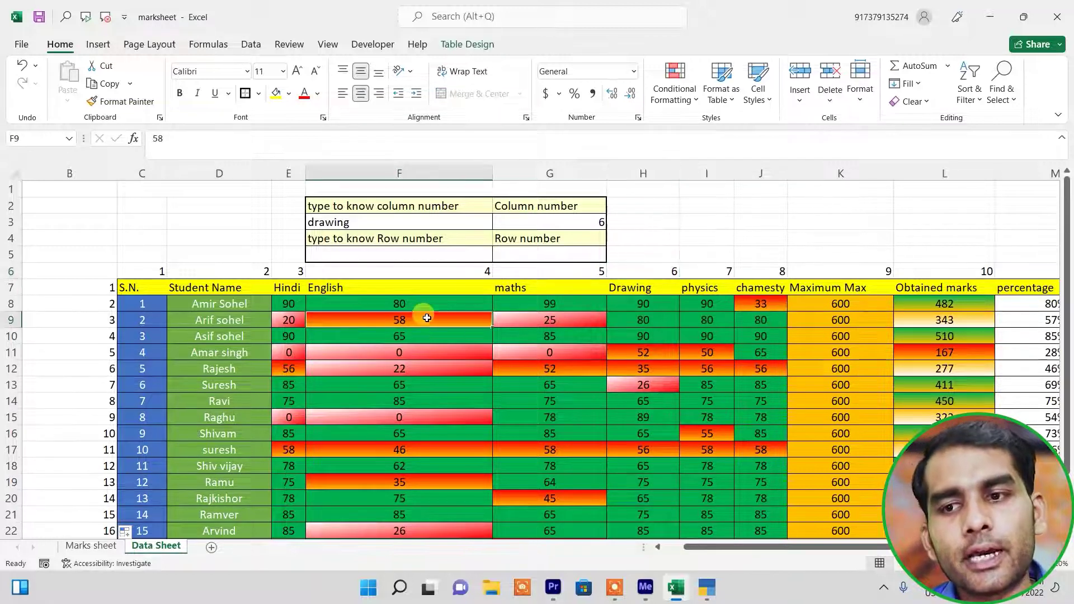
{"action": "left_click", "coordinate": [555, 292]}
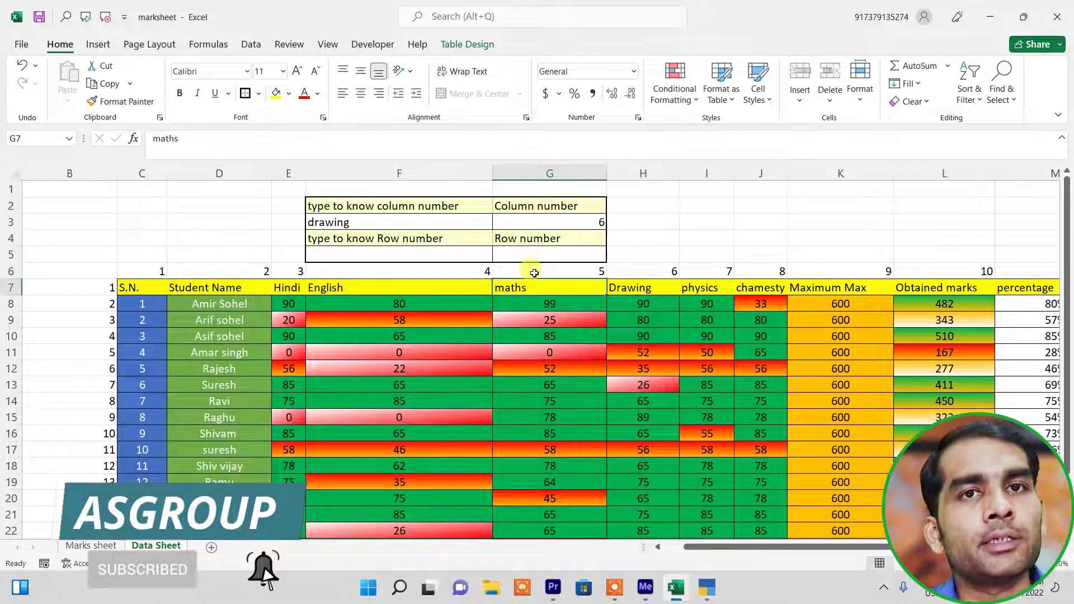
{"action": "scroll", "coordinate": [348, 352], "scroll_direction": "down", "scroll_amount": 1}
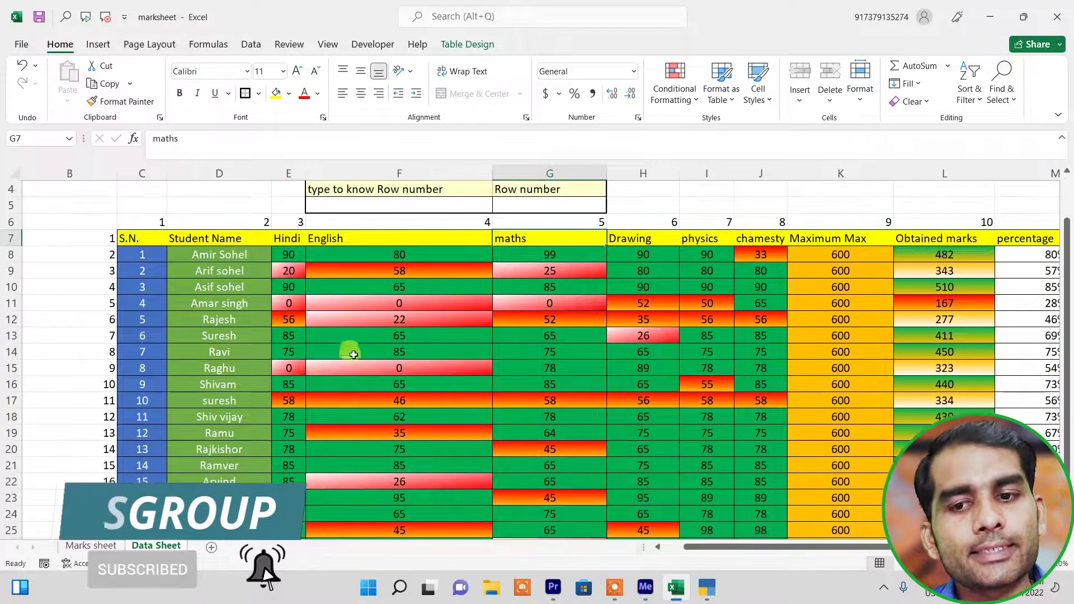
{"action": "scroll", "coordinate": [276, 401], "scroll_direction": "down", "scroll_amount": 1}
{"action": "left_click", "coordinate": [190, 385]}
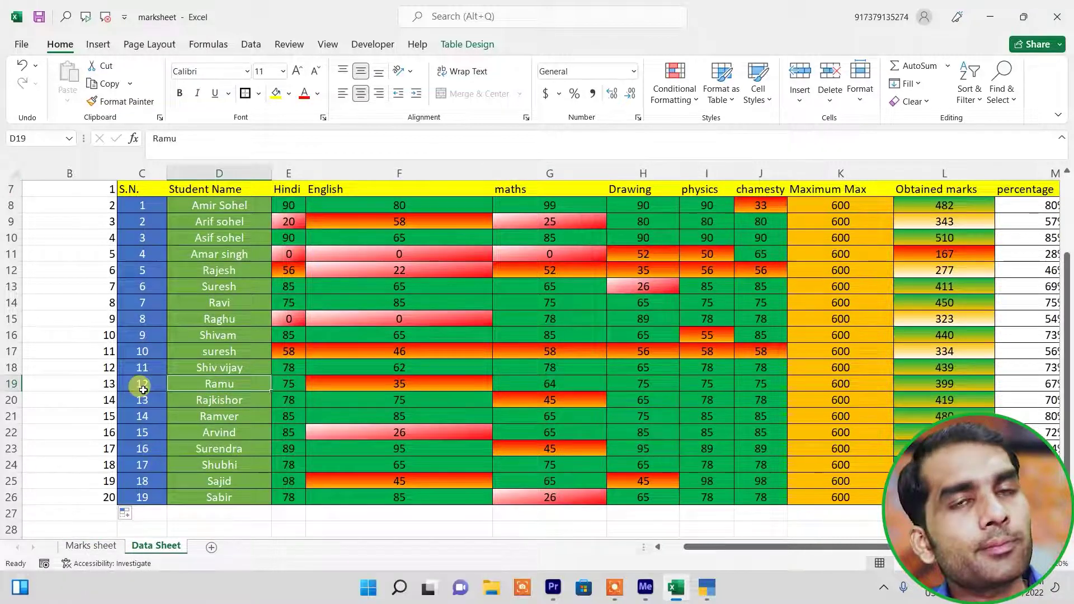
{"action": "scroll", "coordinate": [148, 390], "scroll_direction": "up", "scroll_amount": 2}
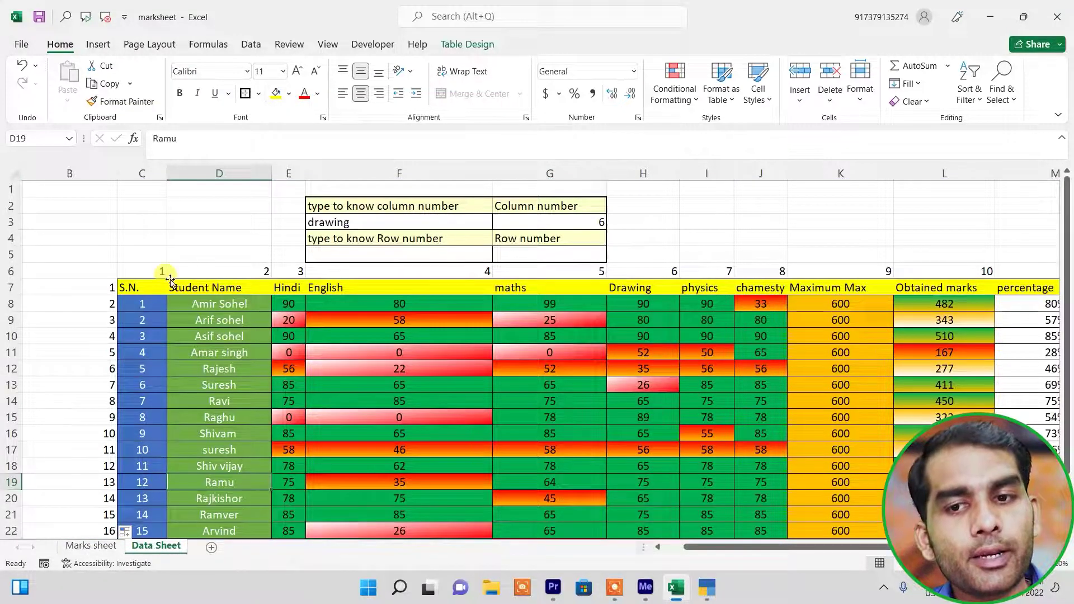
{"action": "scroll", "coordinate": [195, 403], "scroll_direction": "down", "scroll_amount": 1}
{"action": "scroll", "coordinate": [195, 403], "scroll_direction": "down", "scroll_amount": 2}
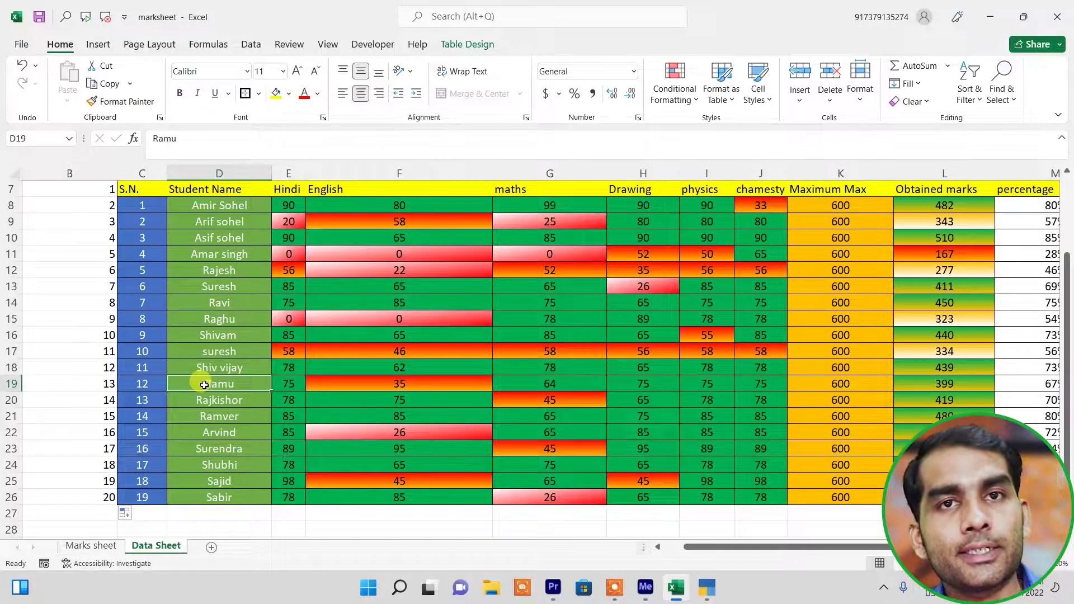
{"action": "scroll", "coordinate": [204, 385], "scroll_direction": "up", "scroll_amount": 2}
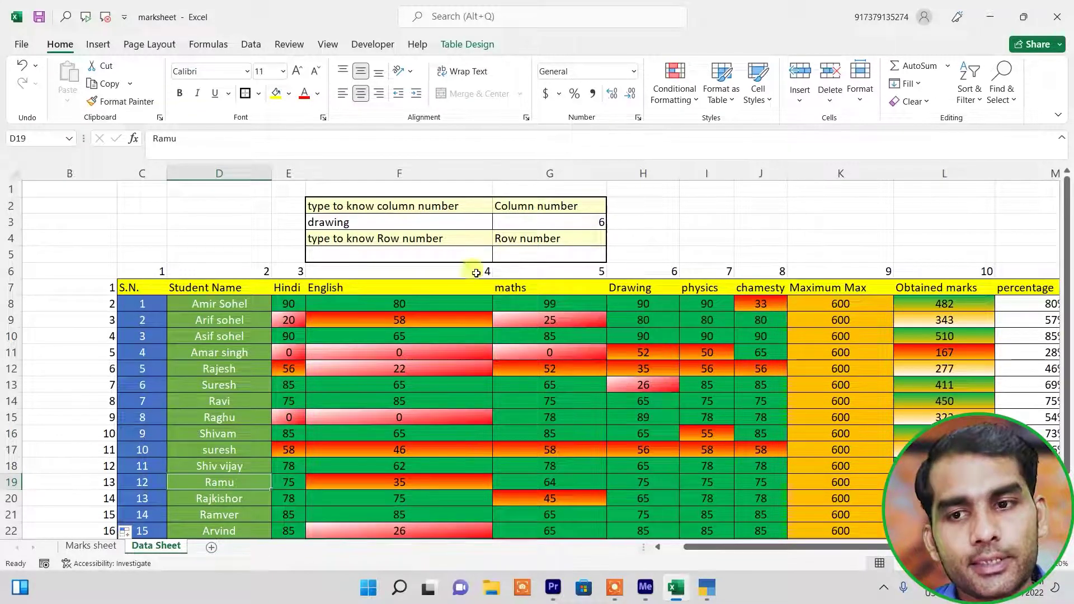
Step: Enter 'student name' in F3 as the header for the MATCH lookup
{"action": "left_click", "coordinate": [644, 289]}
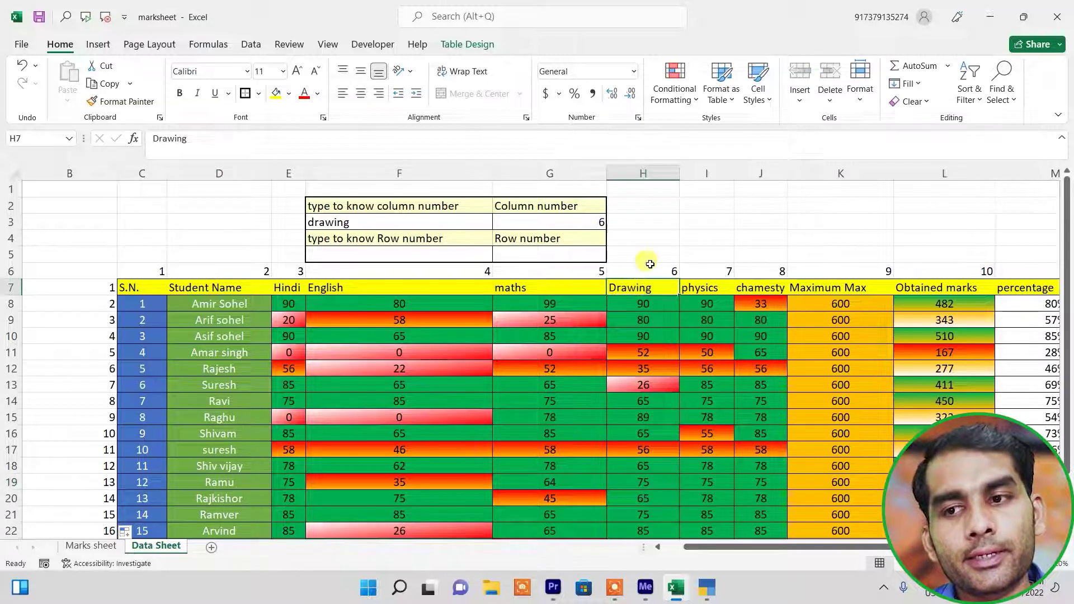
{"action": "left_click", "coordinate": [591, 222]}
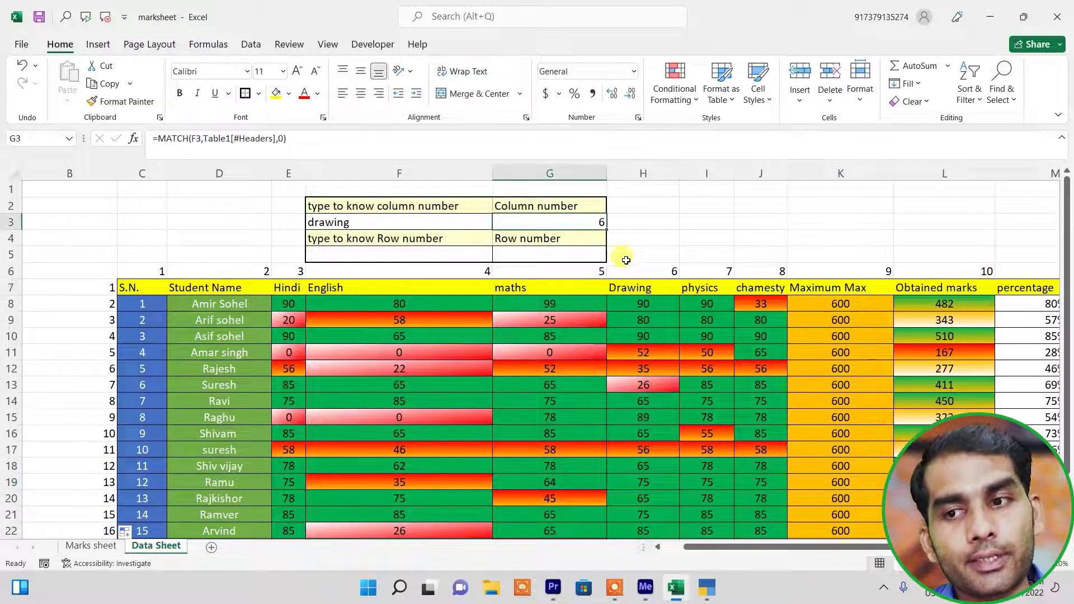
{"action": "left_click", "coordinate": [433, 240]}
{"action": "left_click", "coordinate": [401, 221]}
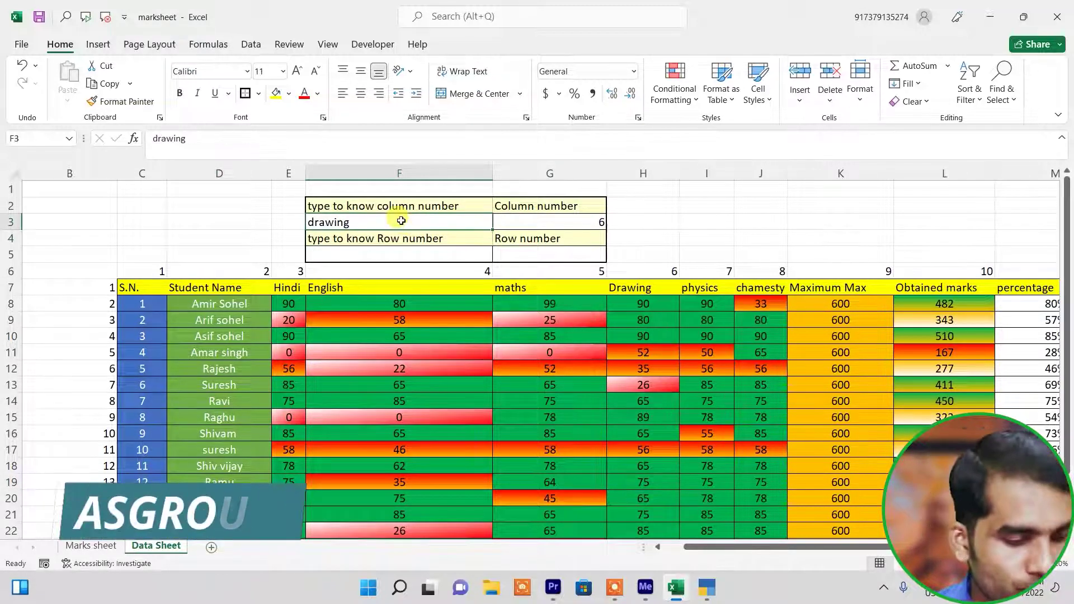
{"action": "type", "text": "student name"}
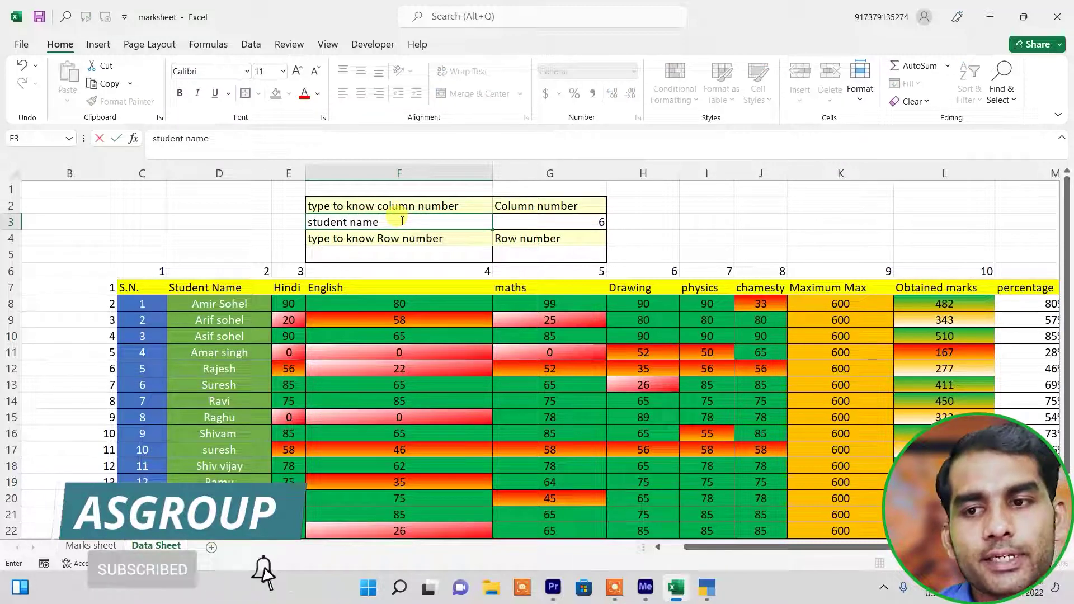
{"action": "key", "text": "Return"}
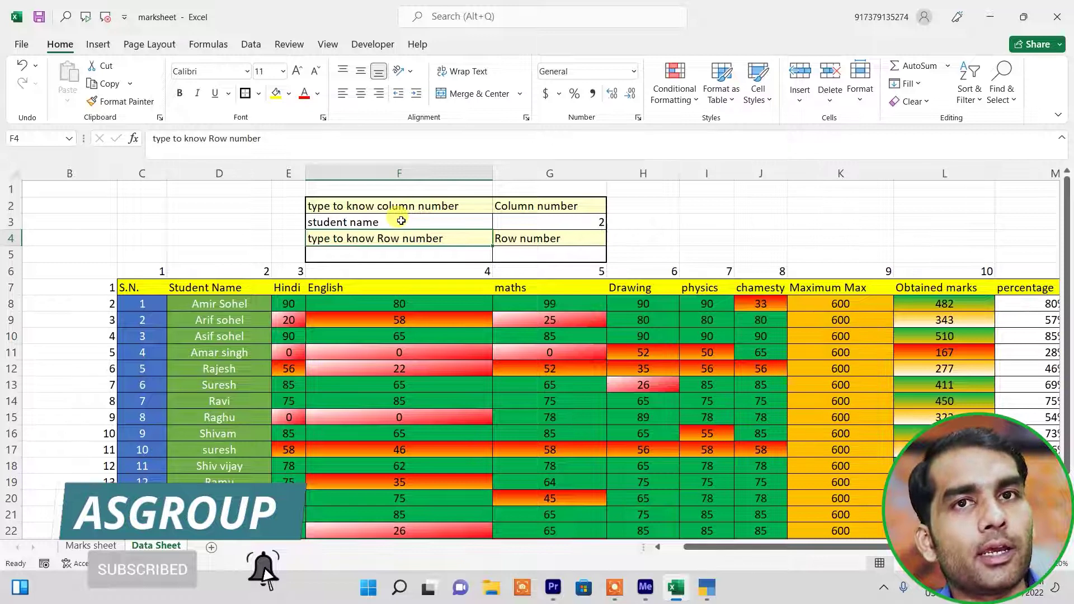
Step: Confirm Student Name is the second column, then change the lookup header to 'english'
{"action": "left_click", "coordinate": [140, 287]}
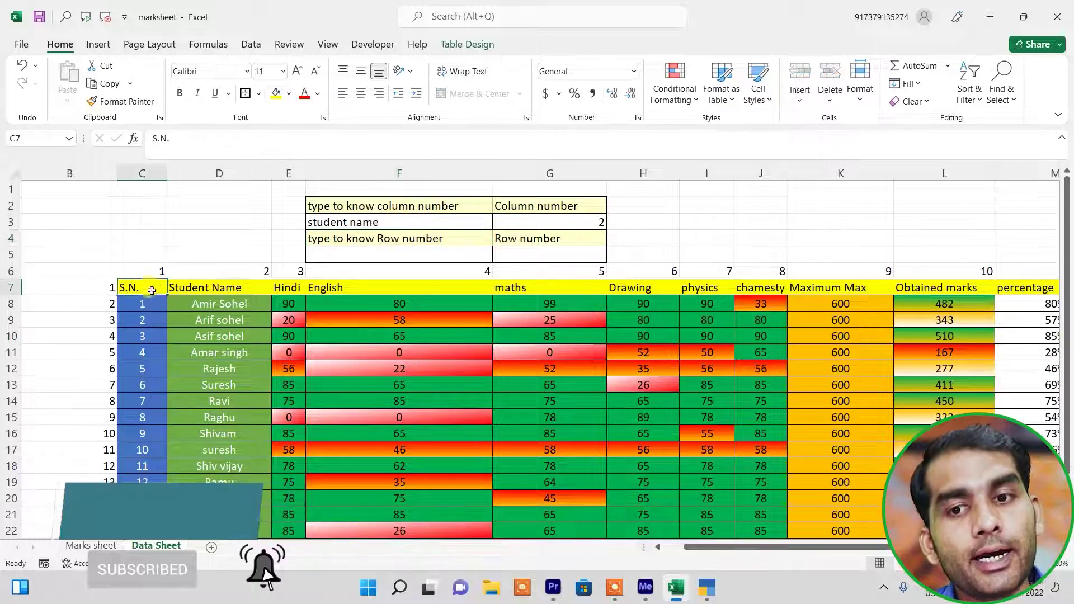
{"action": "left_click", "coordinate": [219, 296]}
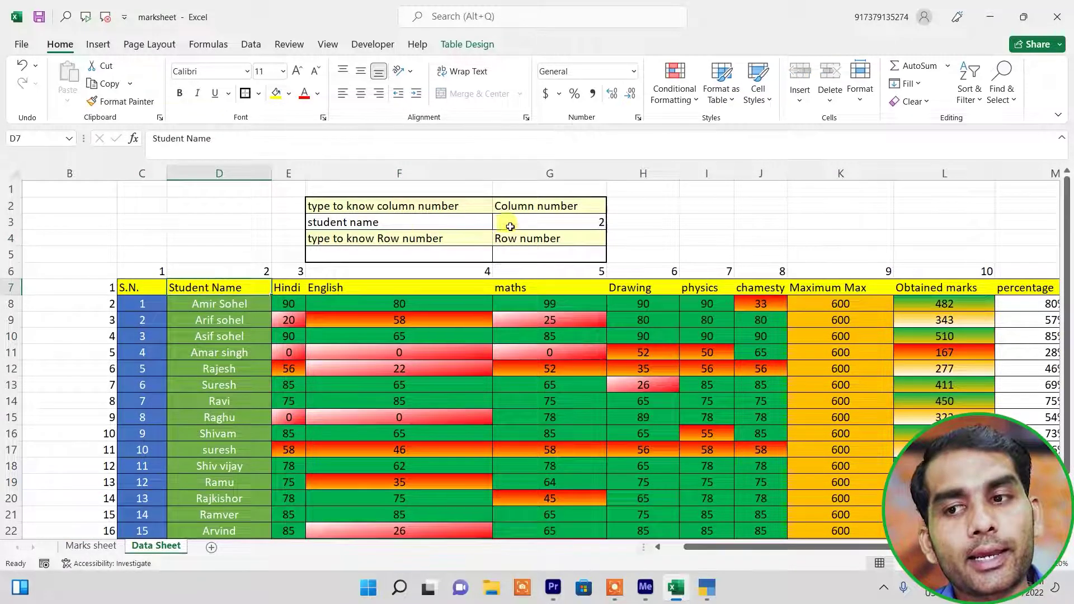
{"action": "left_click", "coordinate": [143, 173]}
{"action": "left_click", "coordinate": [211, 174]}
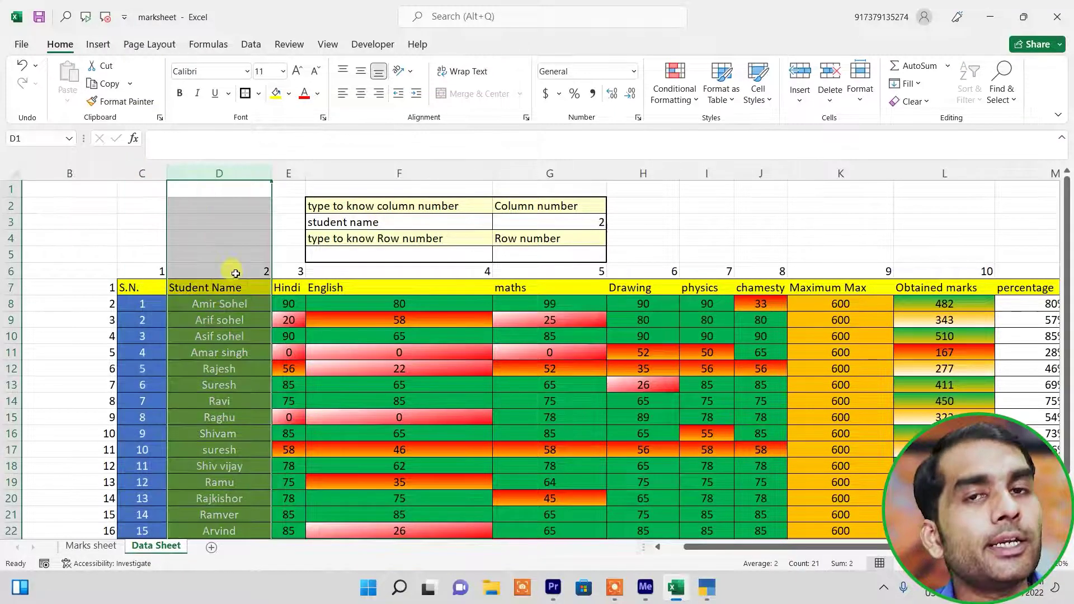
{"action": "left_click", "coordinate": [400, 224]}
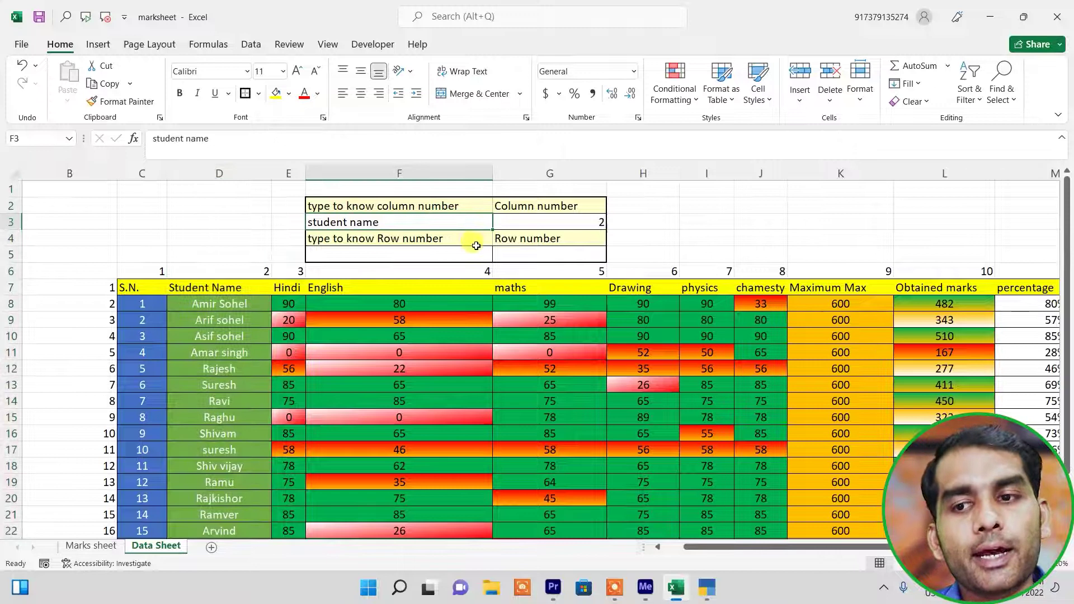
{"action": "type", "text": "engli9s"}
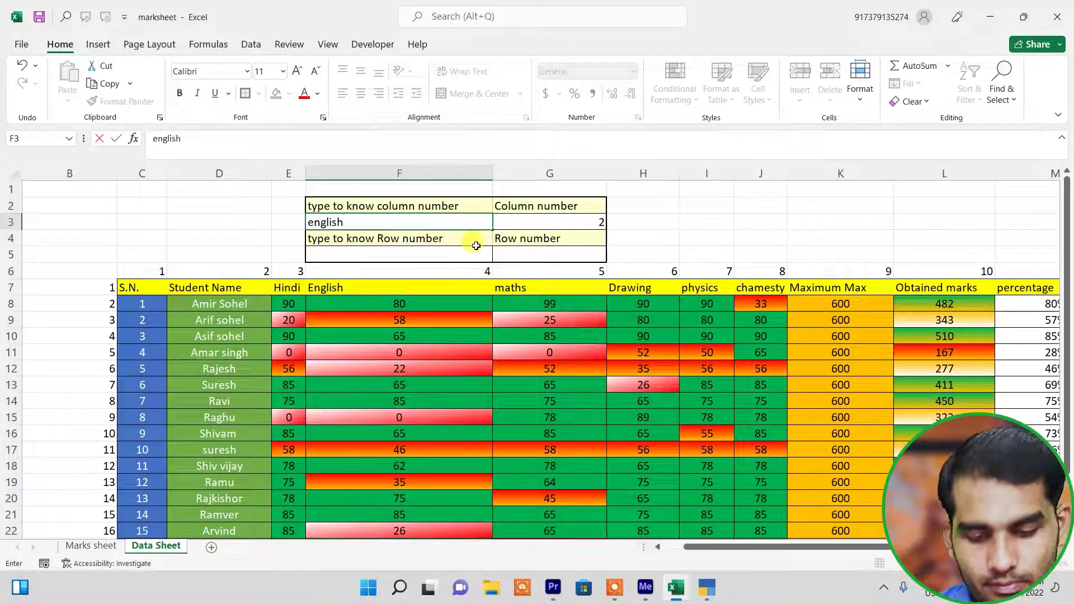
{"action": "key", "text": "Return"}
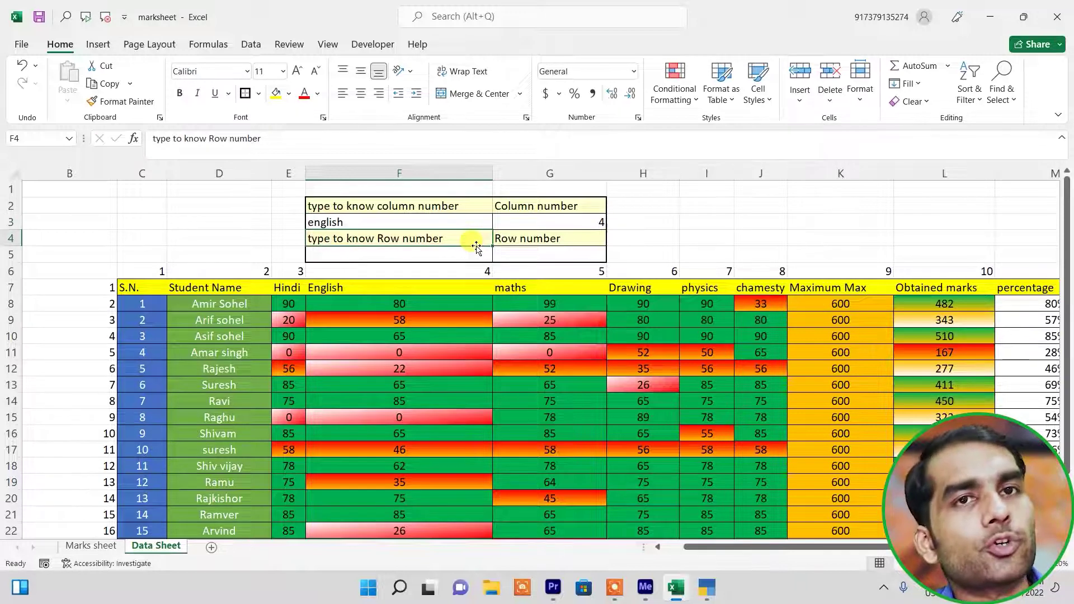
Step: Set the lookup header to 'results' and check that G3's MATCH returns 12
{"action": "left_click", "coordinate": [385, 171]}
{"action": "left_click", "coordinate": [405, 221]}
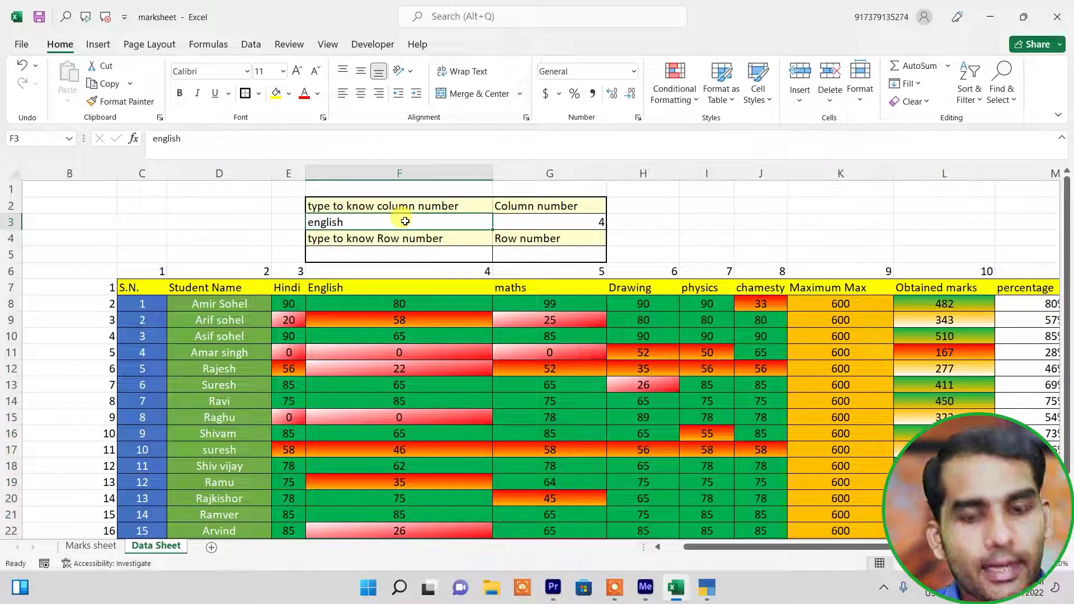
{"action": "type", "text": "reu"}
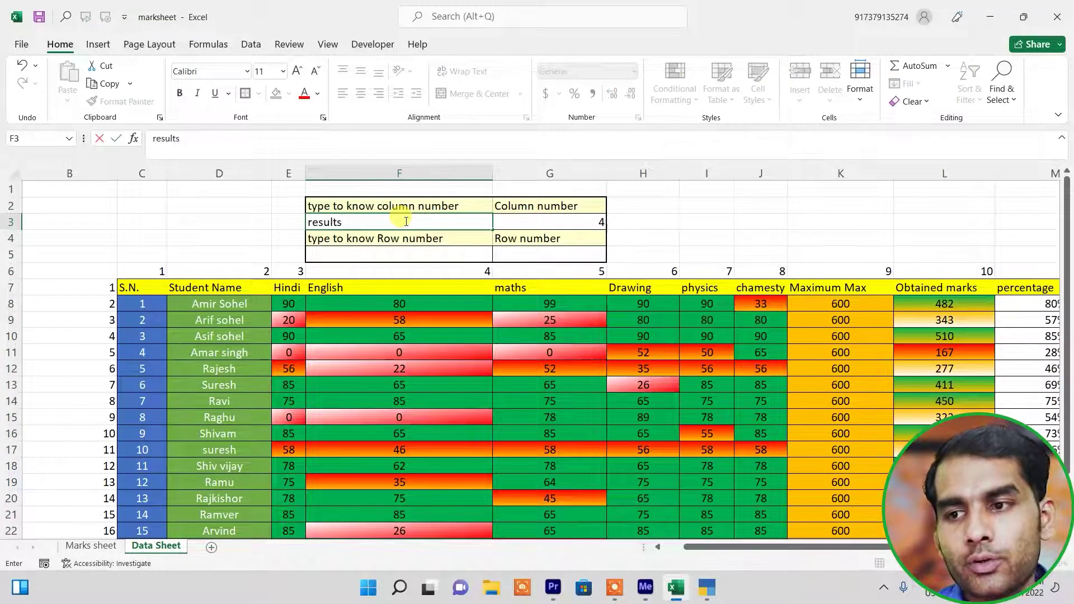
{"action": "key", "text": "Return"}
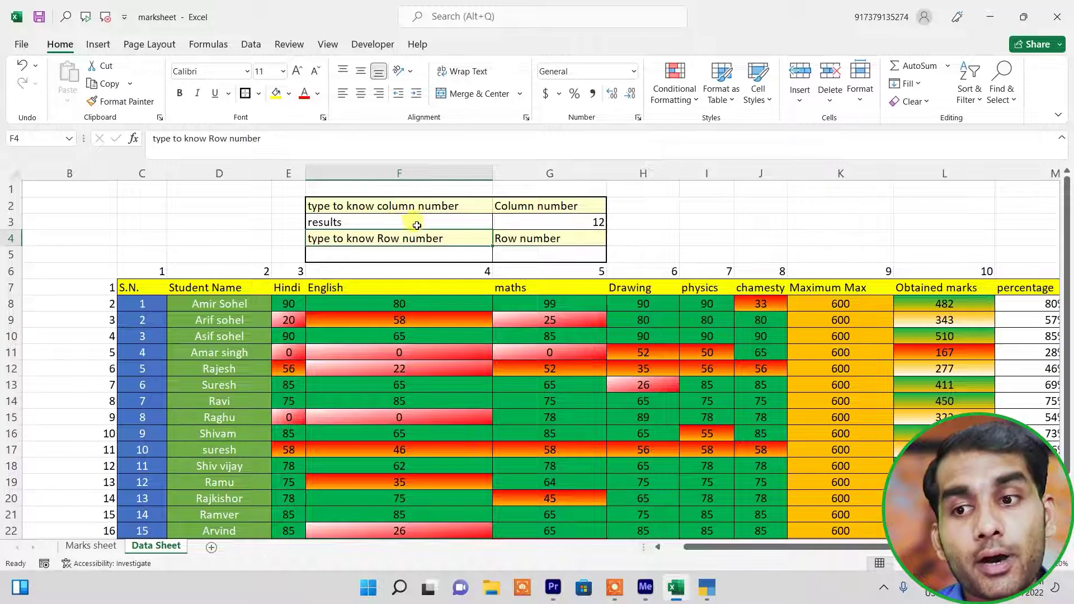
{"action": "left_click", "coordinate": [549, 221]}
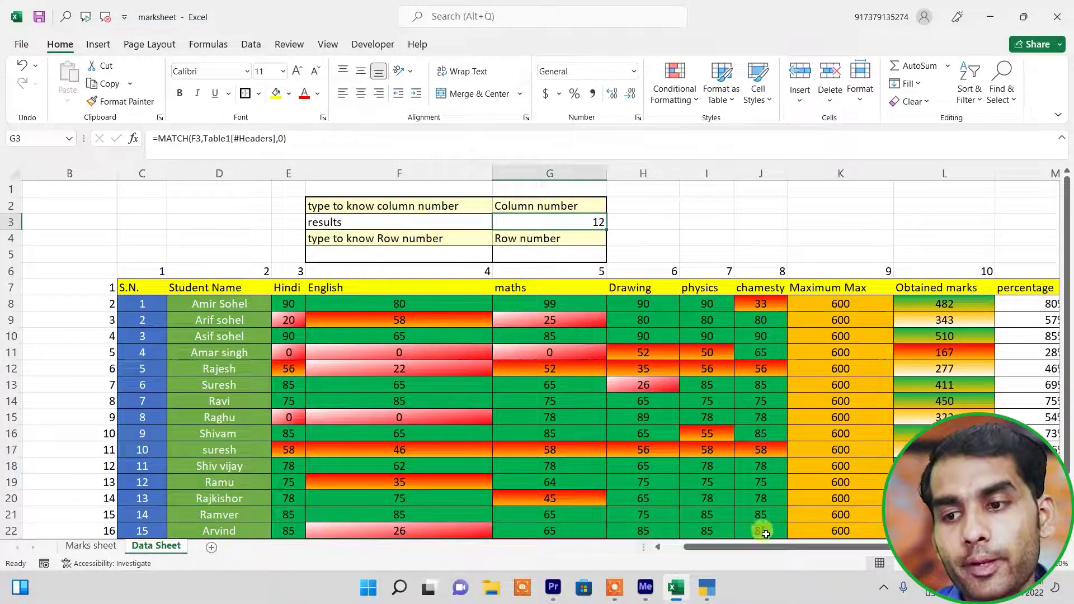
{"action": "left_click_drag", "start_coordinate": [769, 545], "coordinate": [836, 550]}
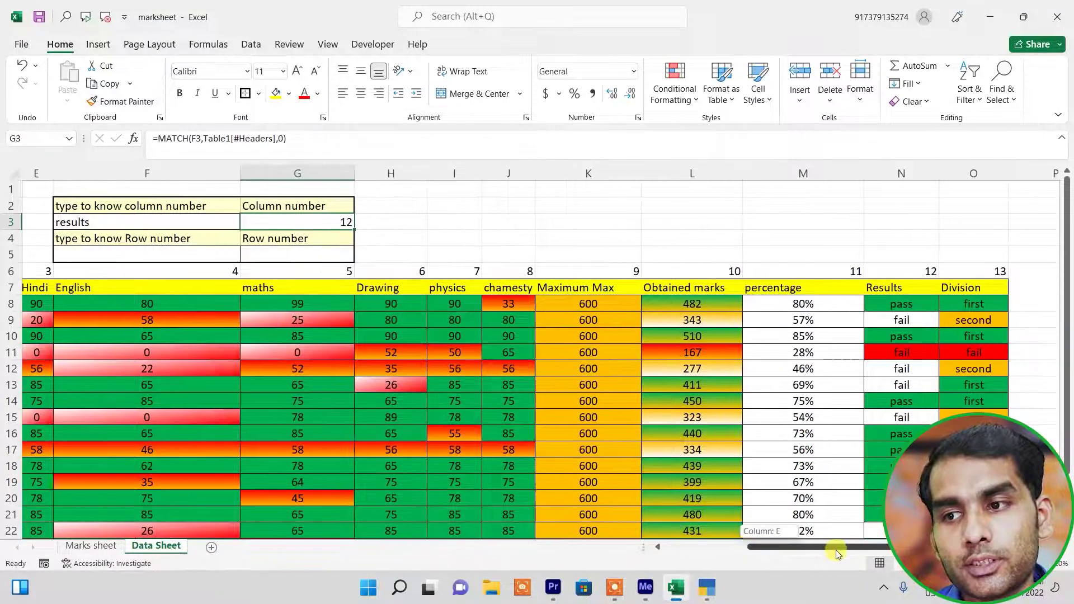
{"action": "left_click_drag", "start_coordinate": [906, 271], "coordinate": [906, 254]}
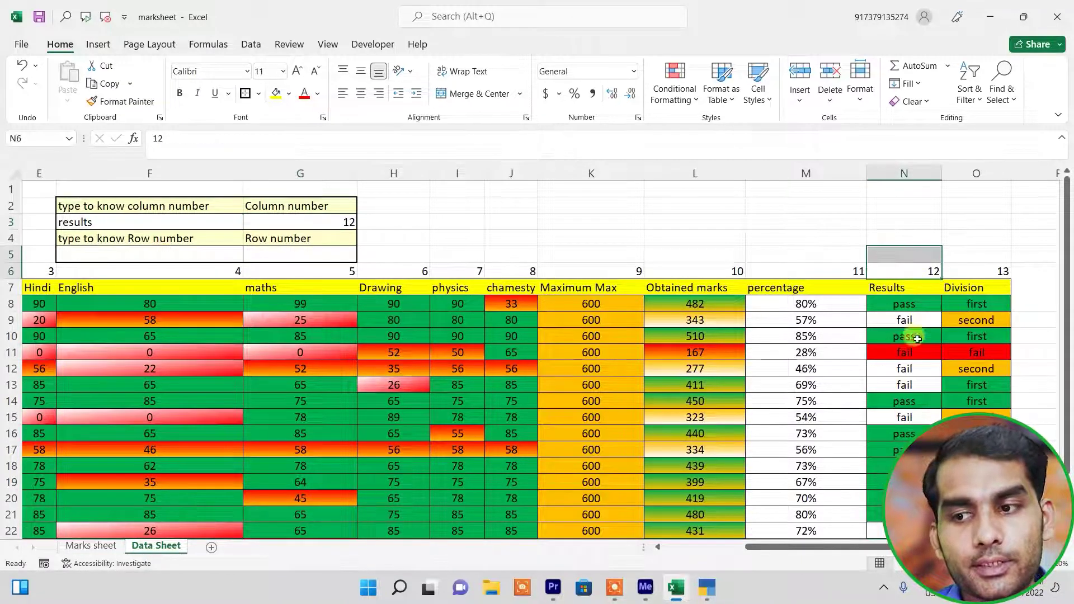
{"action": "left_click_drag", "start_coordinate": [851, 552], "coordinate": [671, 550]}
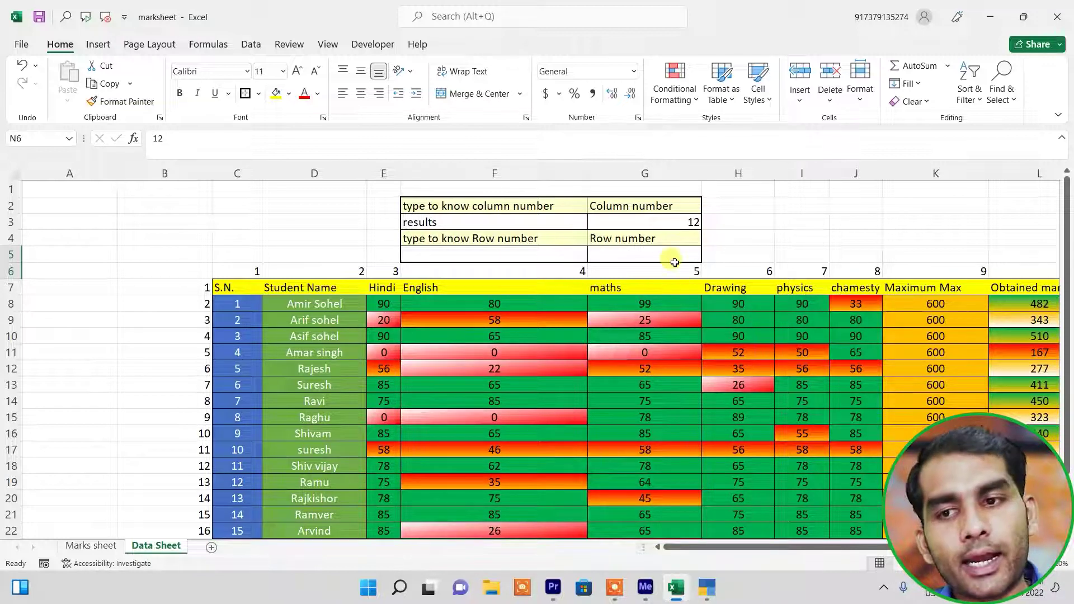
{"action": "left_click", "coordinate": [625, 253]}
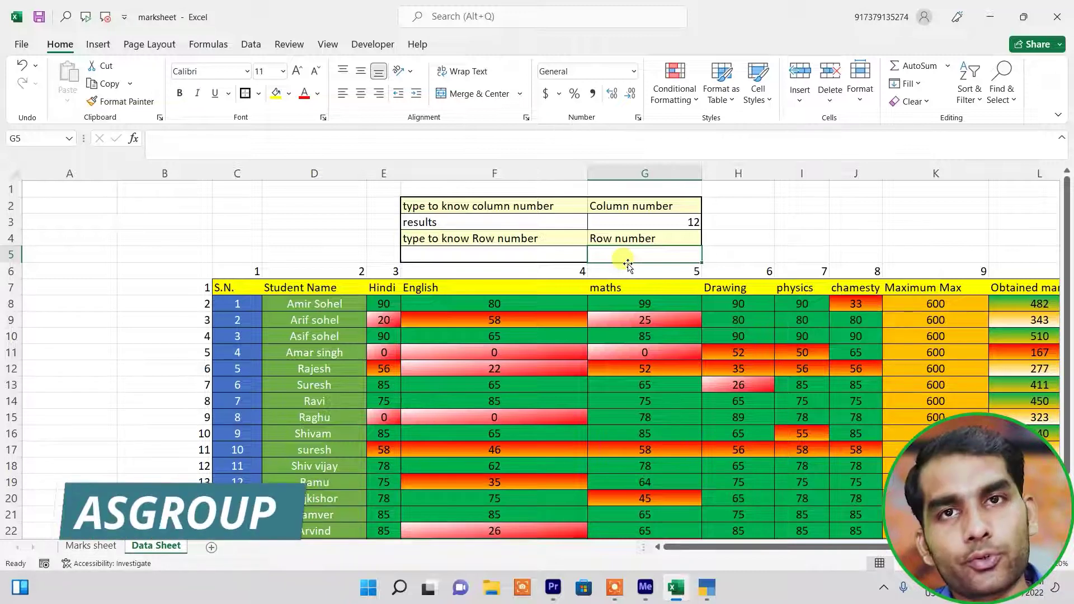
Step: Clear the old MATCH formula from G3 and the word 'results' from F3
{"action": "left_click", "coordinate": [643, 222]}
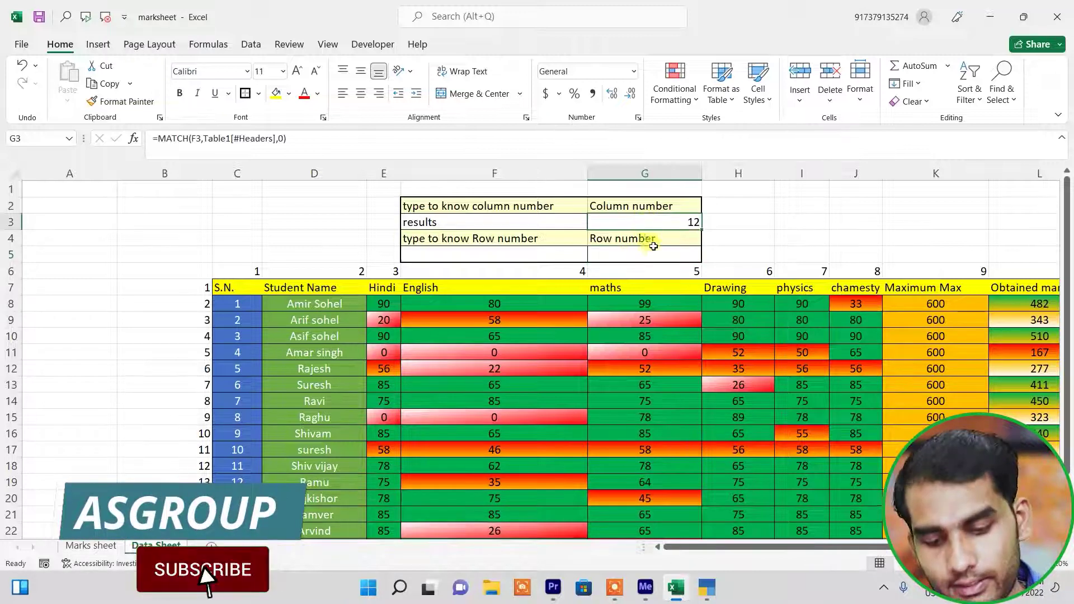
{"action": "key", "text": "Delete"}
{"action": "left_click", "coordinate": [592, 324]}
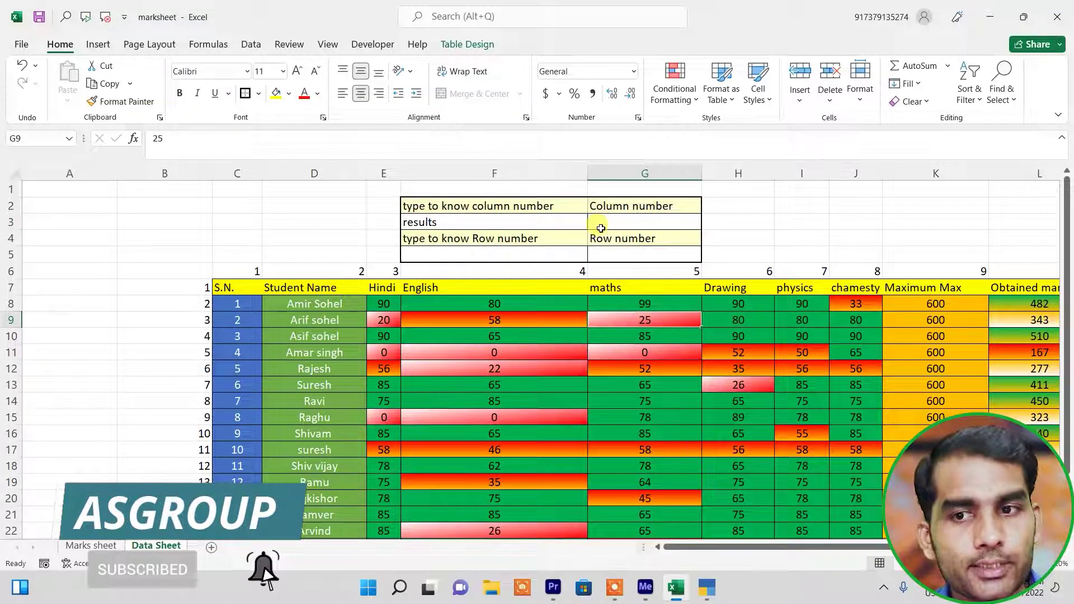
{"action": "left_click", "coordinate": [482, 222]}
{"action": "key", "text": "Delete"}
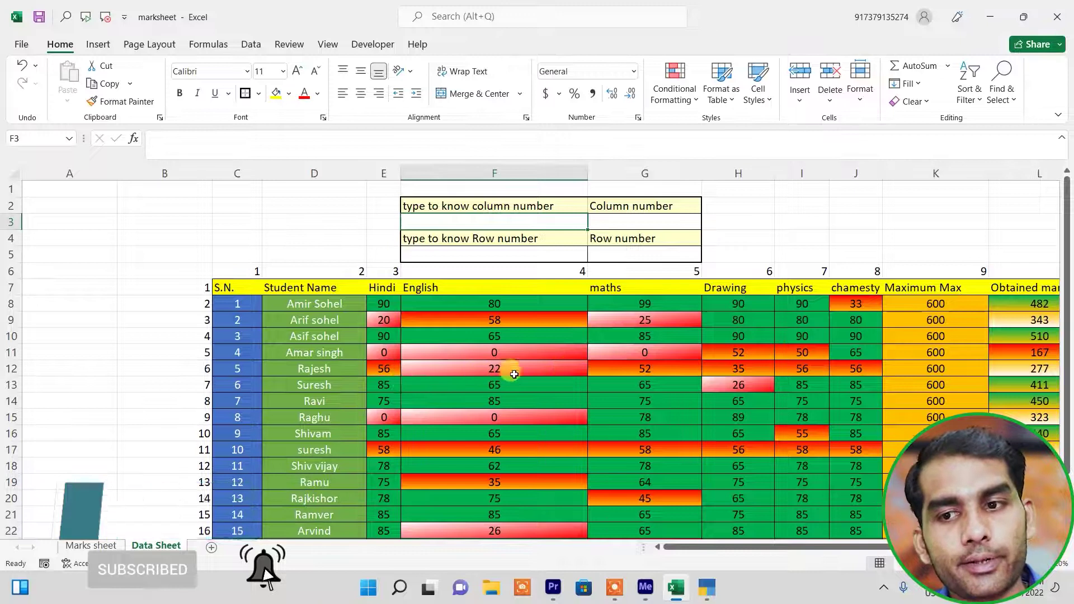
{"action": "scroll", "coordinate": [559, 374], "scroll_direction": "down", "scroll_amount": 1}
{"action": "scroll", "coordinate": [615, 335], "scroll_direction": "up", "scroll_amount": 1}
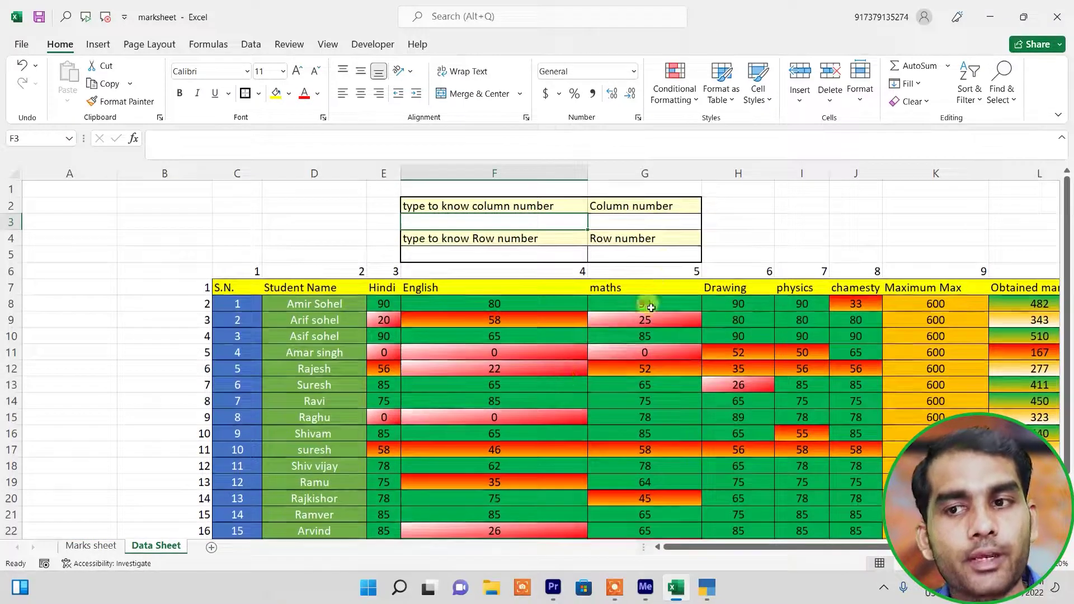
Step: Write =MATCH(F3,Table1[#Headers],0) in G3 using the table's header row
{"action": "left_click", "coordinate": [632, 224]}
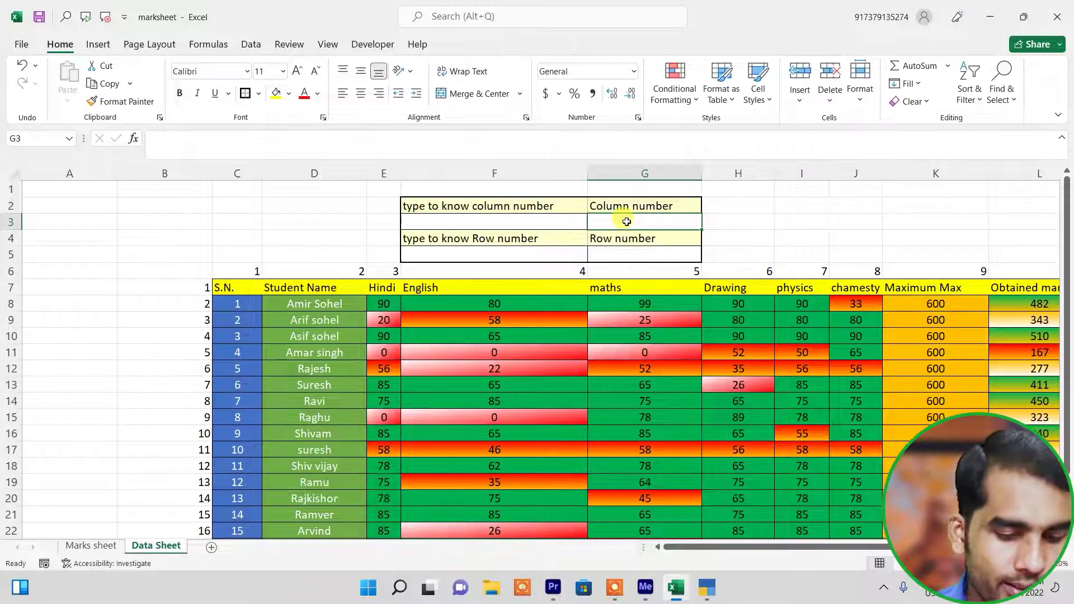
{"action": "type", "text": "="}
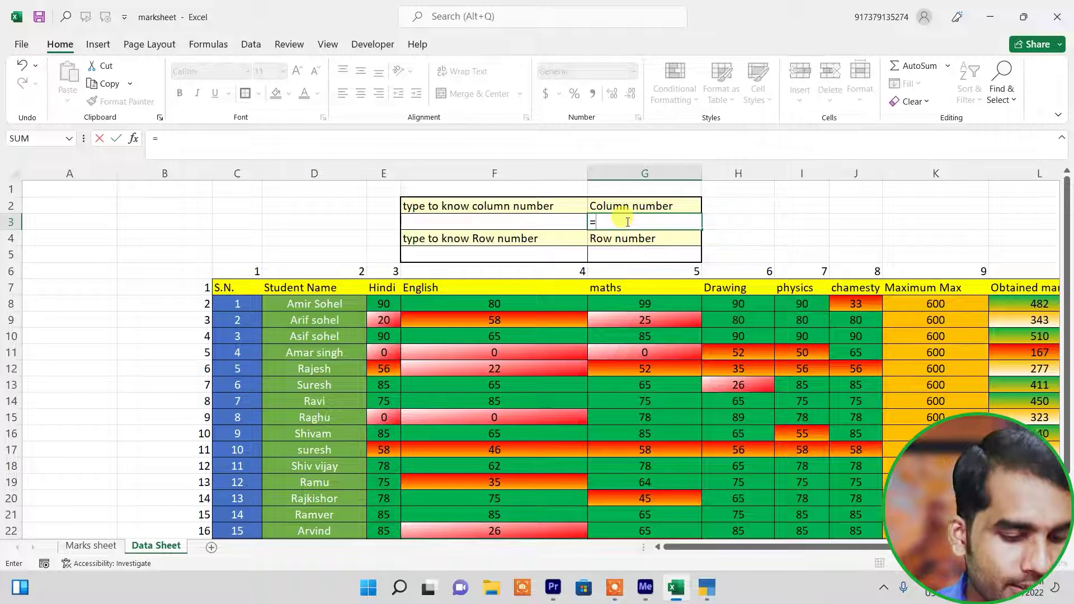
{"action": "type", "text": "match"}
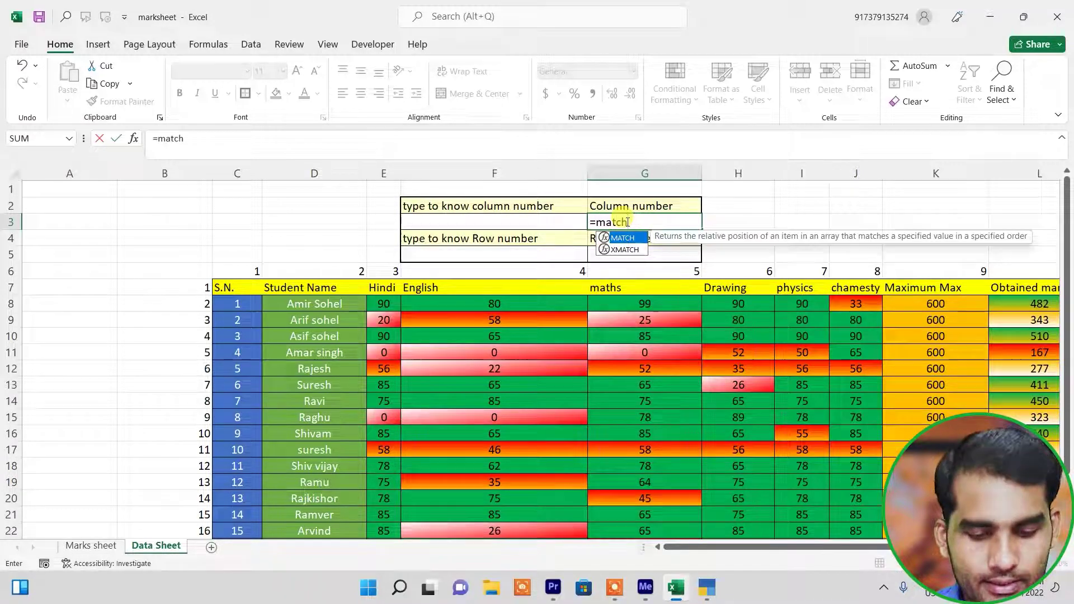
{"action": "type", "text": "("}
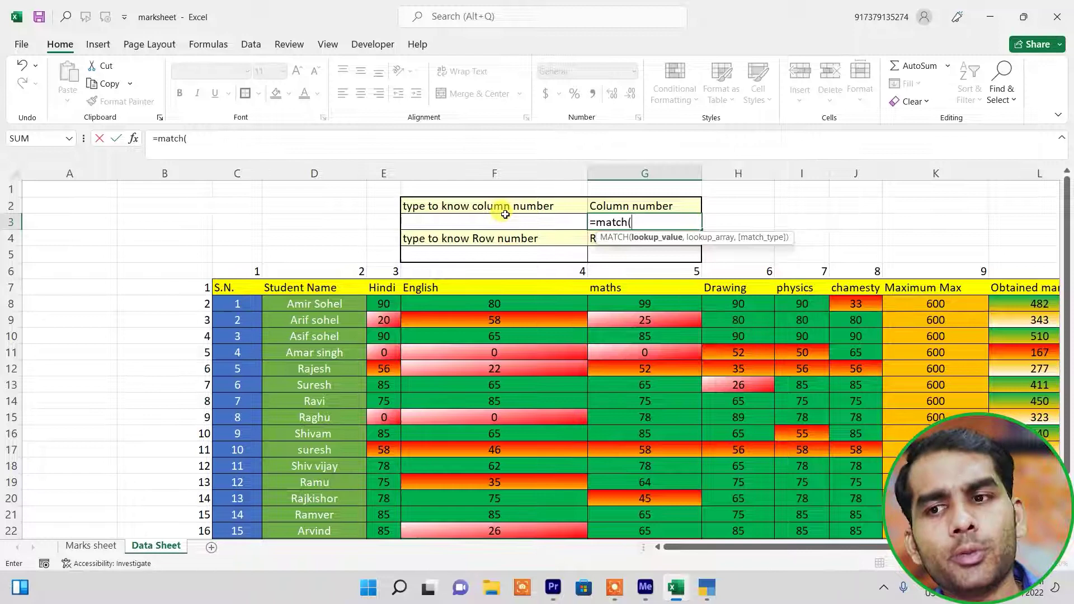
{"action": "left_click", "coordinate": [503, 219]}
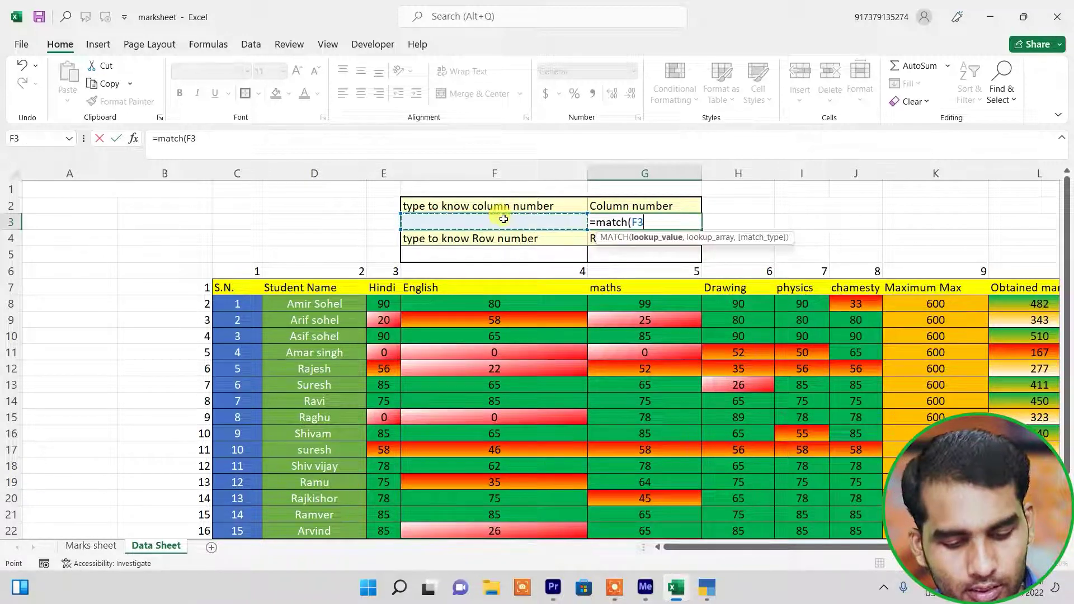
{"action": "type", "text": ","}
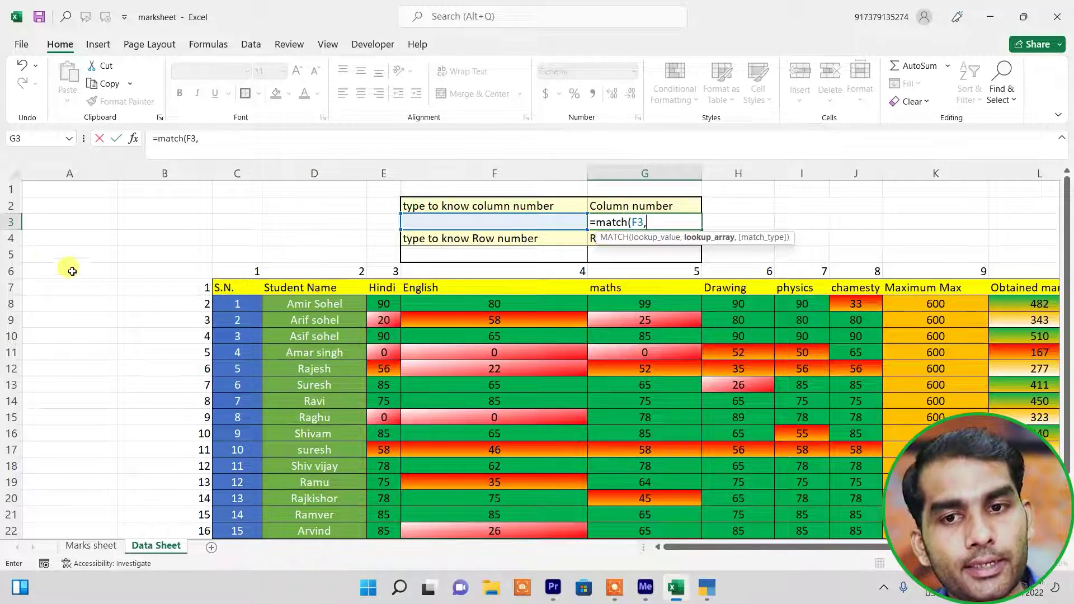
{"action": "left_click", "coordinate": [246, 286]}
{"action": "left_click_drag", "start_coordinate": [246, 286], "coordinate": [969, 298]}
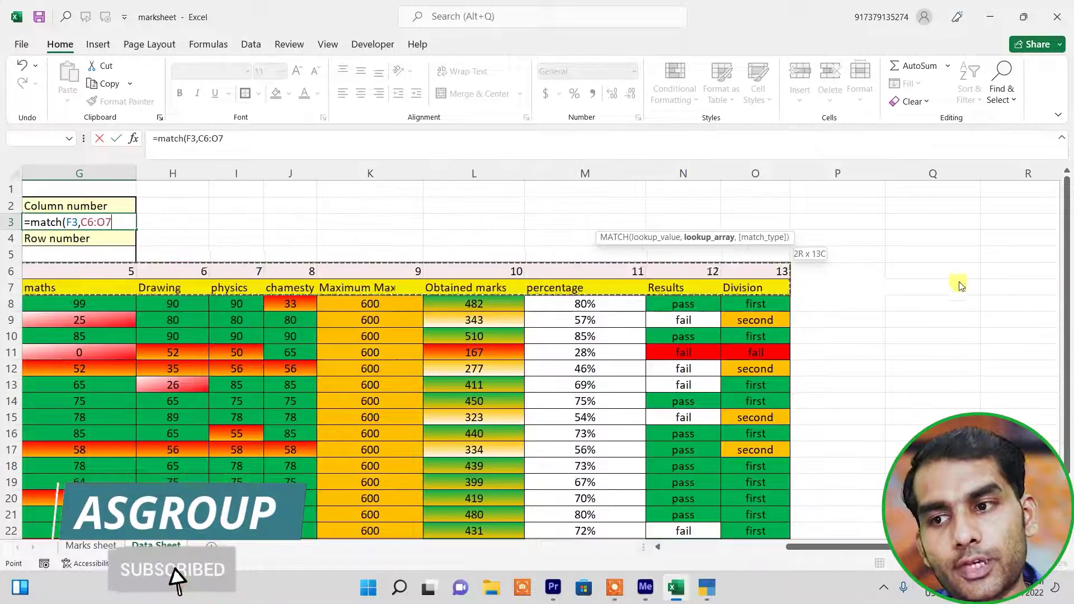
{"action": "mouse_move", "coordinate": [969, 298]}
{"action": "left_mouse_down"}
{"action": "mouse_move", "coordinate": [800, 279]}
{"action": "mouse_move", "coordinate": [794, 288]}
{"action": "left_mouse_up"}
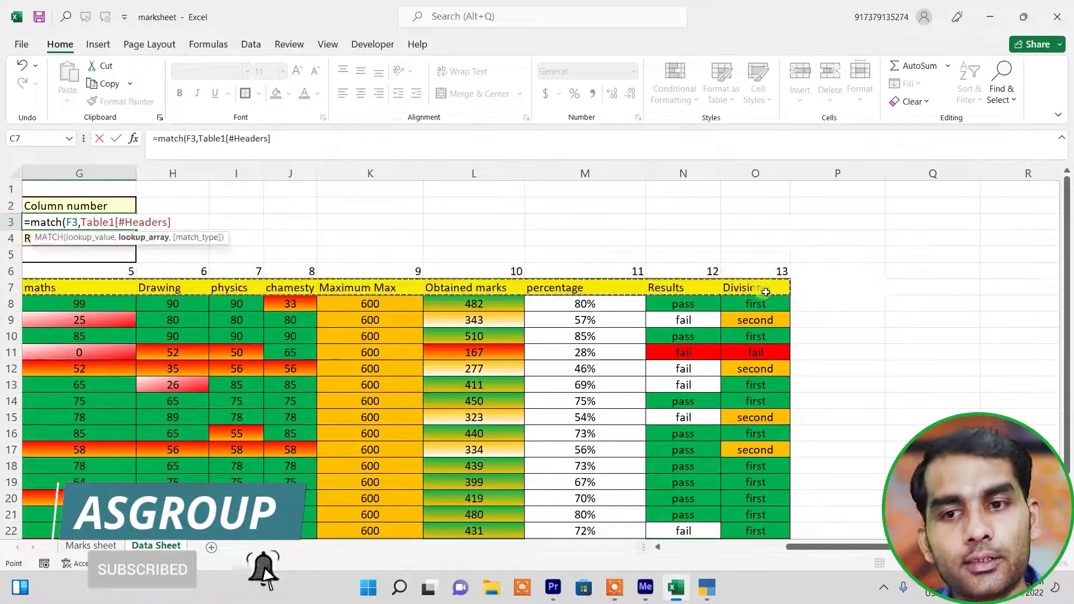
{"action": "type", "text": ","}
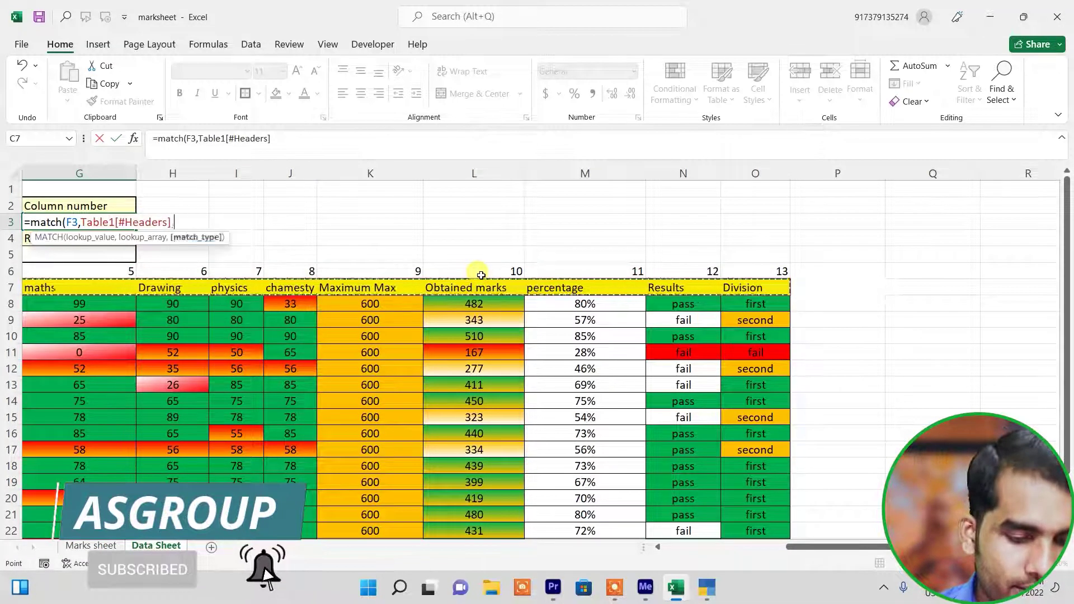
{"action": "type", "text": "0)"}
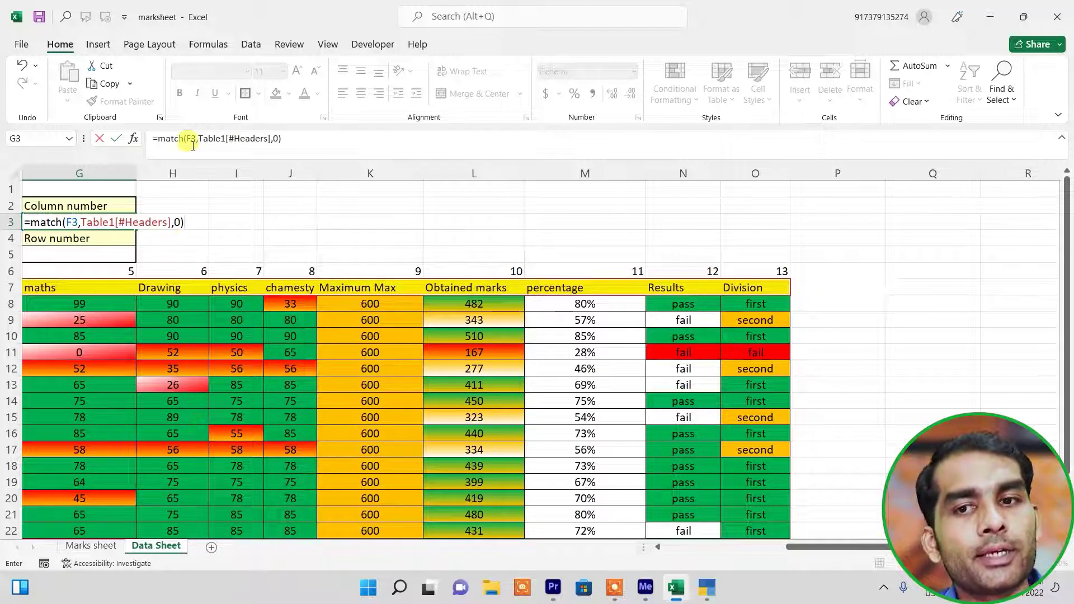
{"action": "left_click_drag", "start_coordinate": [829, 543], "coordinate": [750, 551]}
{"action": "left_click", "coordinate": [445, 222]}
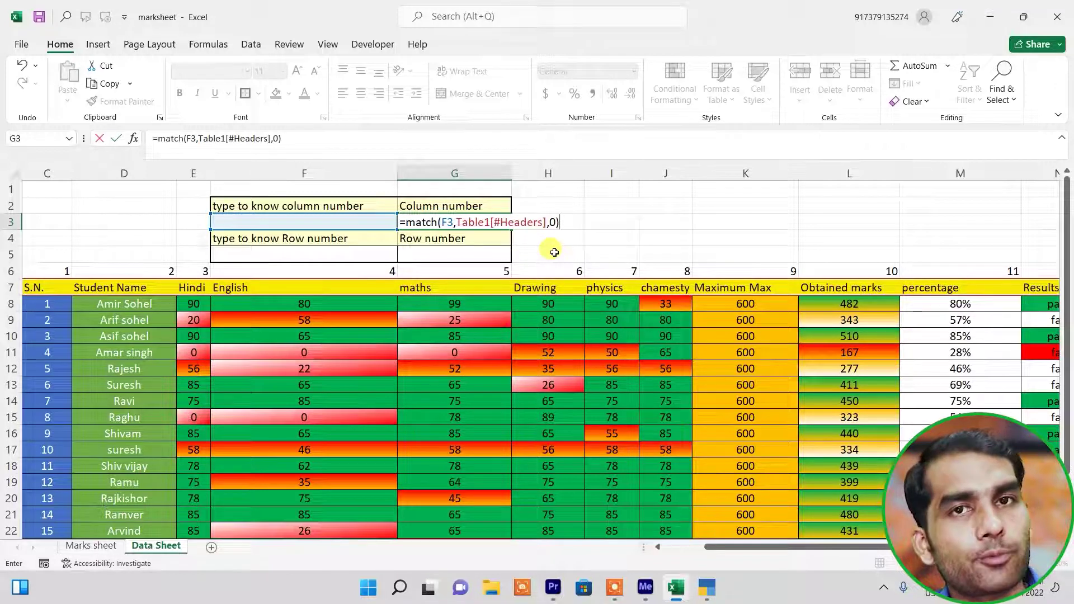
Step: Commit the G3 MATCH formula and test it with 'maths' in F3
{"action": "key", "text": "Return"}
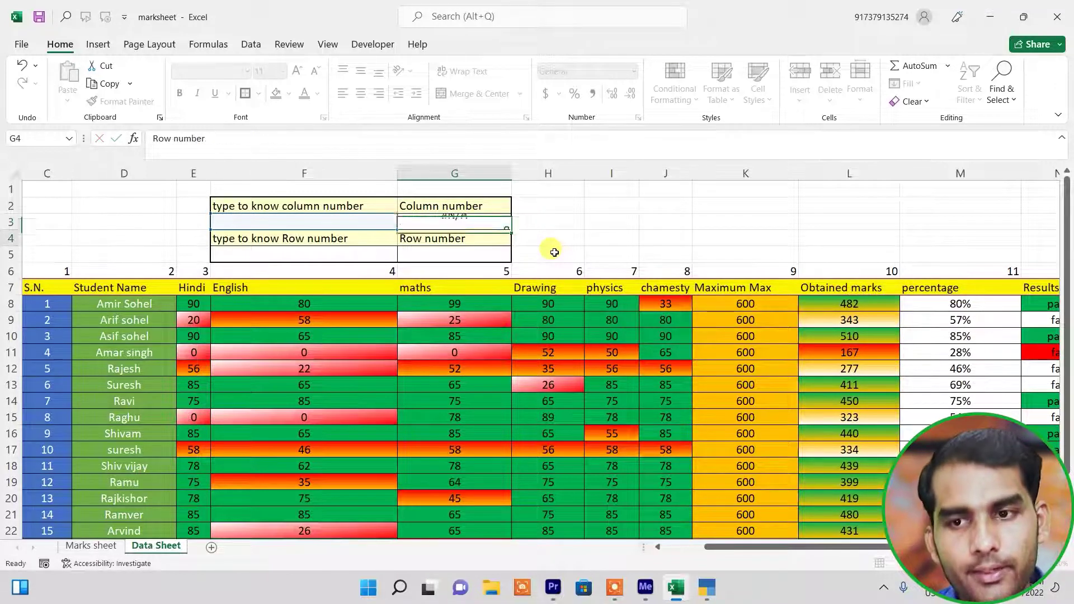
{"action": "key", "text": "Up"}
{"action": "key", "text": "Left"}
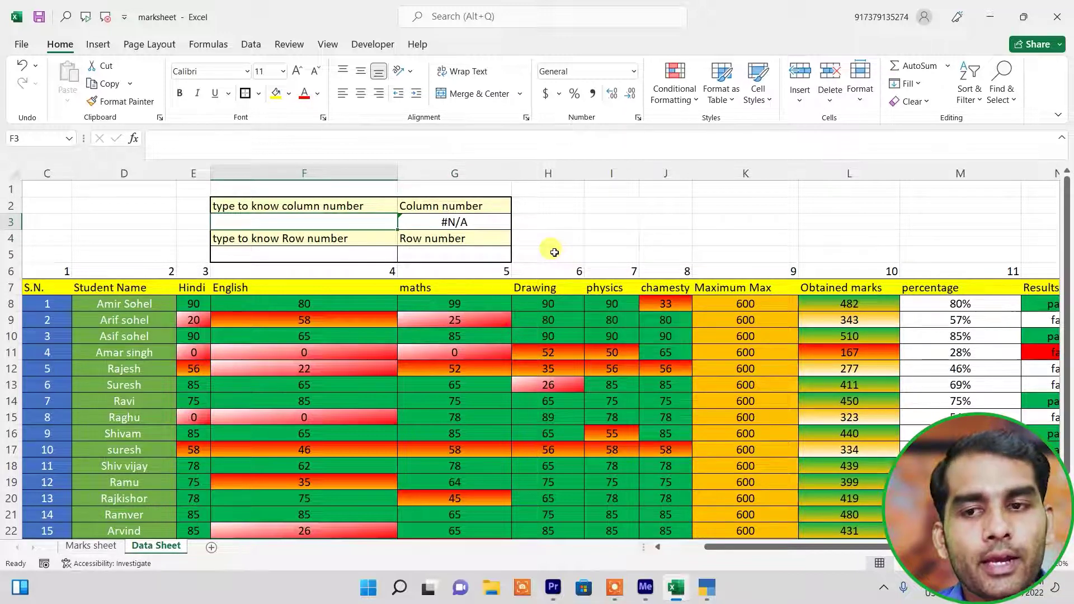
{"action": "type", "text": "maths"}
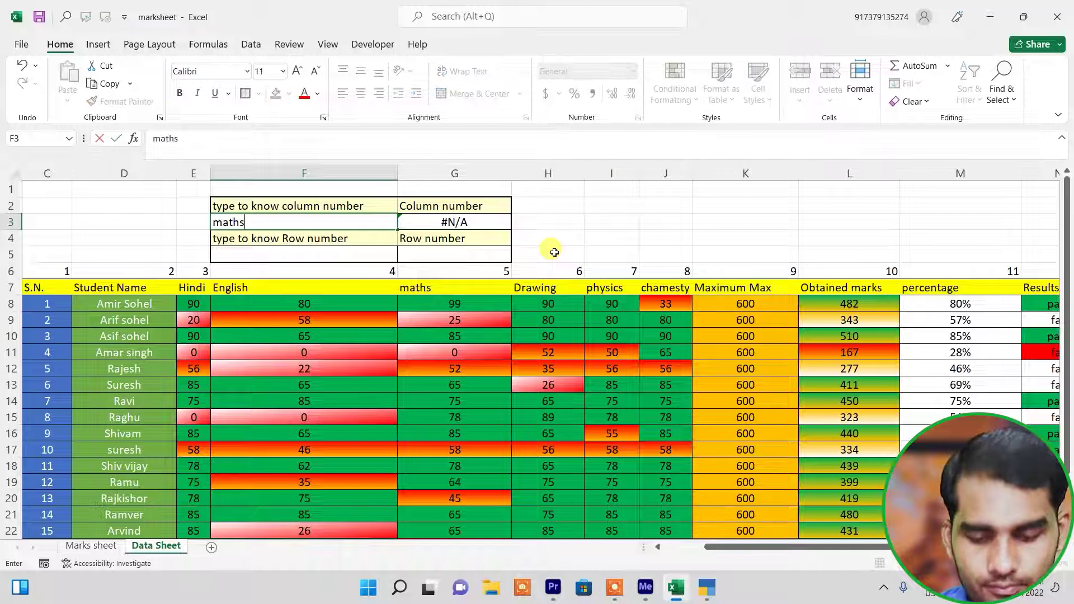
{"action": "key", "text": "Return"}
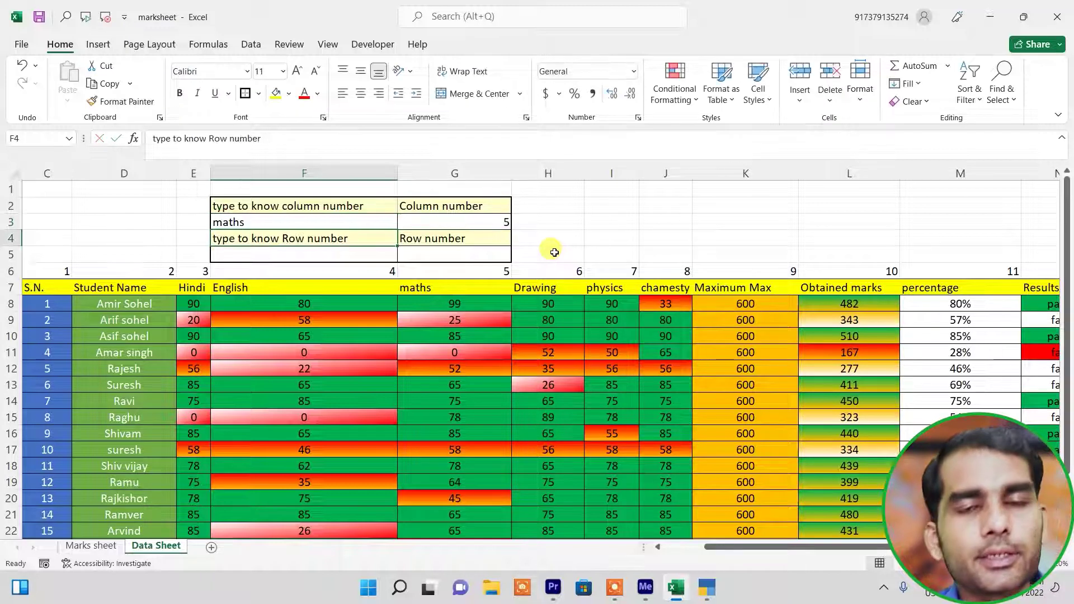
Step: Try 'student name', then 'obtained marks' in F3, which returns column 10
{"action": "key", "text": "Up"}
{"action": "key", "text": "Down"}
{"action": "key", "text": "Up"}
{"action": "type", "text": "s"}
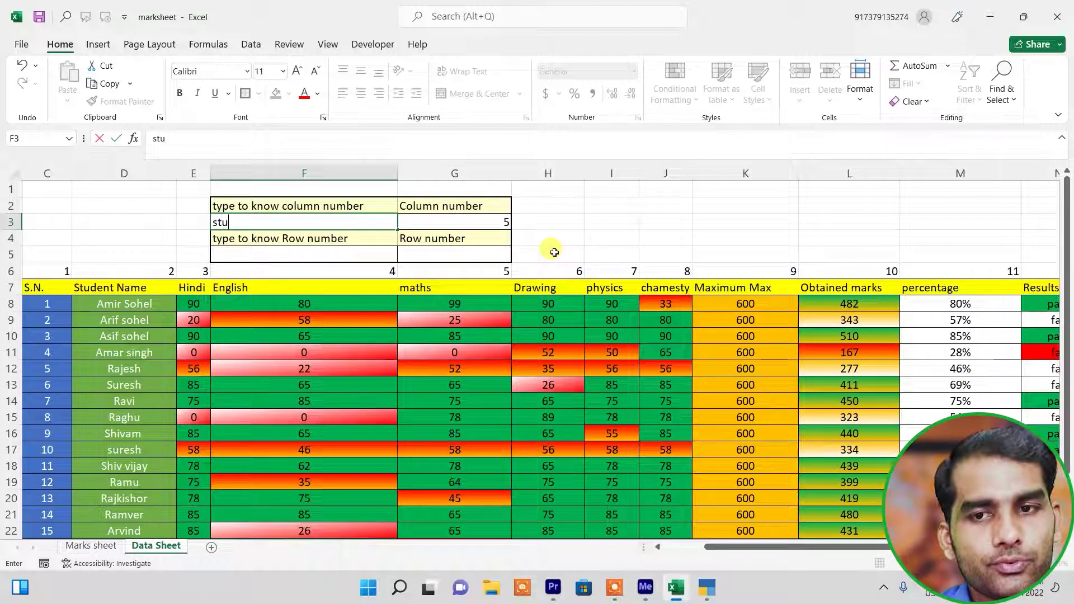
{"action": "type", "text": "name"}
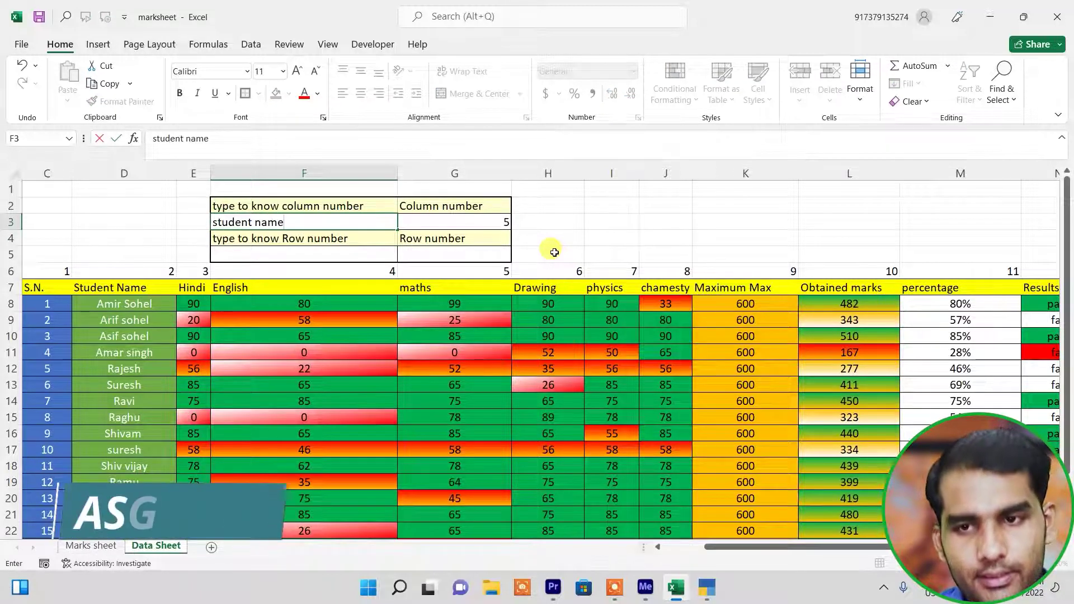
{"action": "key", "text": "Return"}
{"action": "key", "text": "Up"}
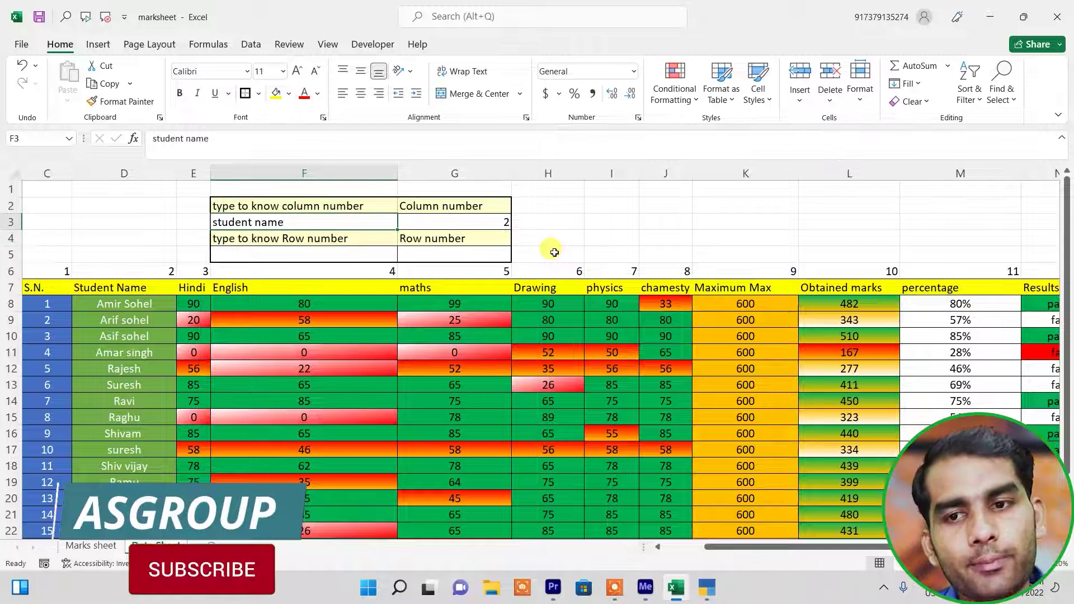
{"action": "key", "text": "Up"}
{"action": "key", "text": "Down"}
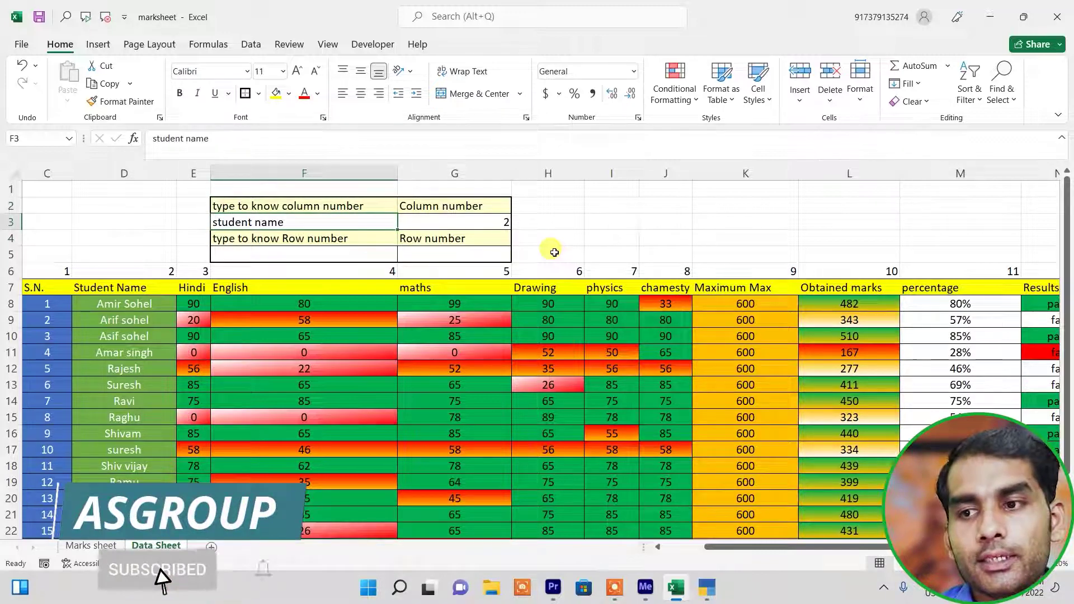
{"action": "type", "text": "obta"}
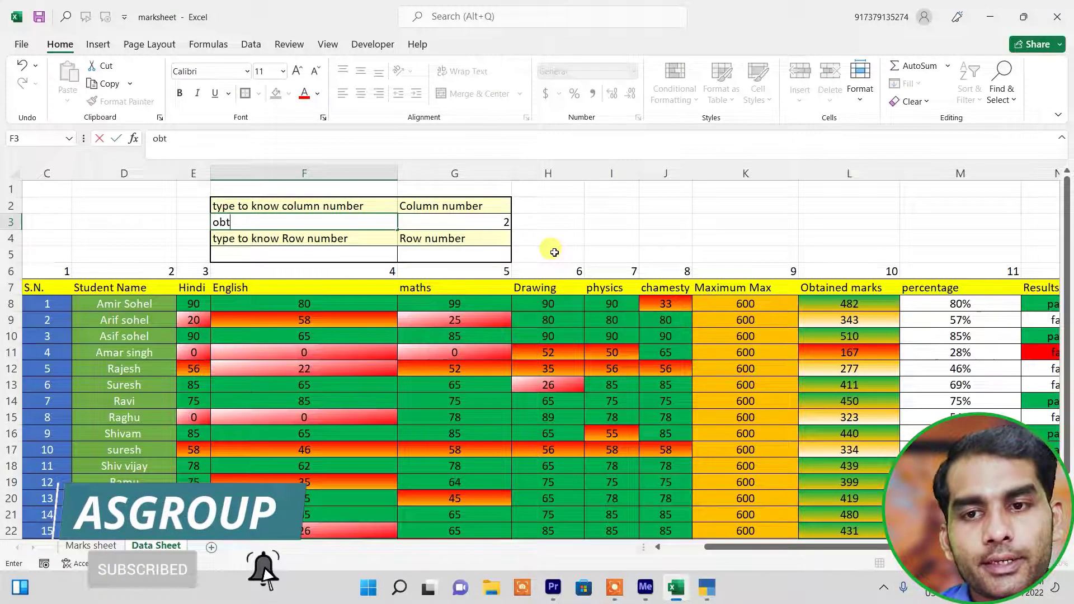
{"action": "type", "text": "i"}
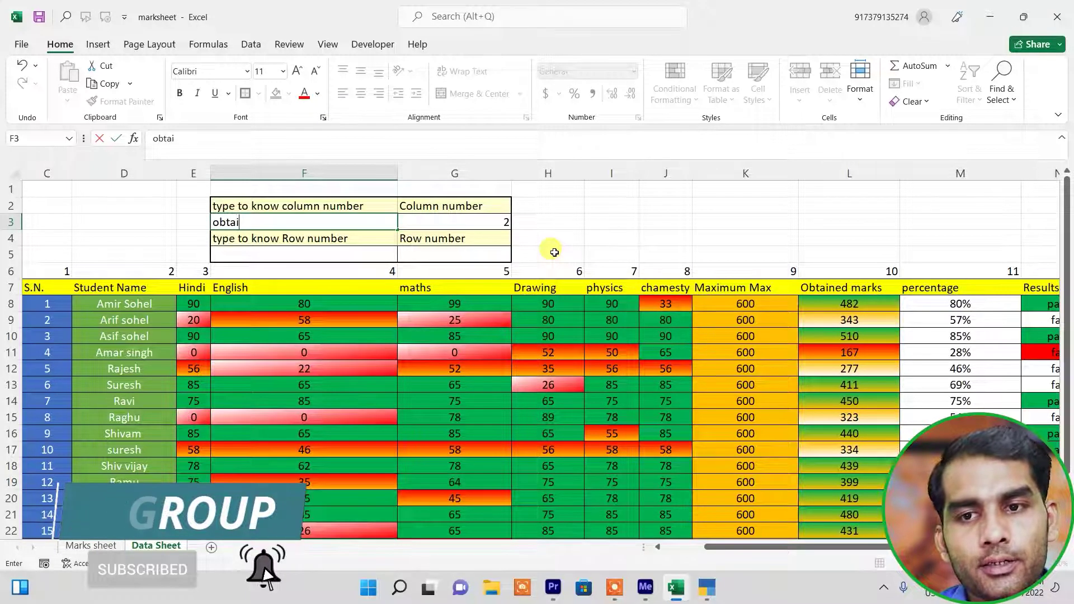
{"action": "type", "text": "ned marks"}
{"action": "key", "text": "Return"}
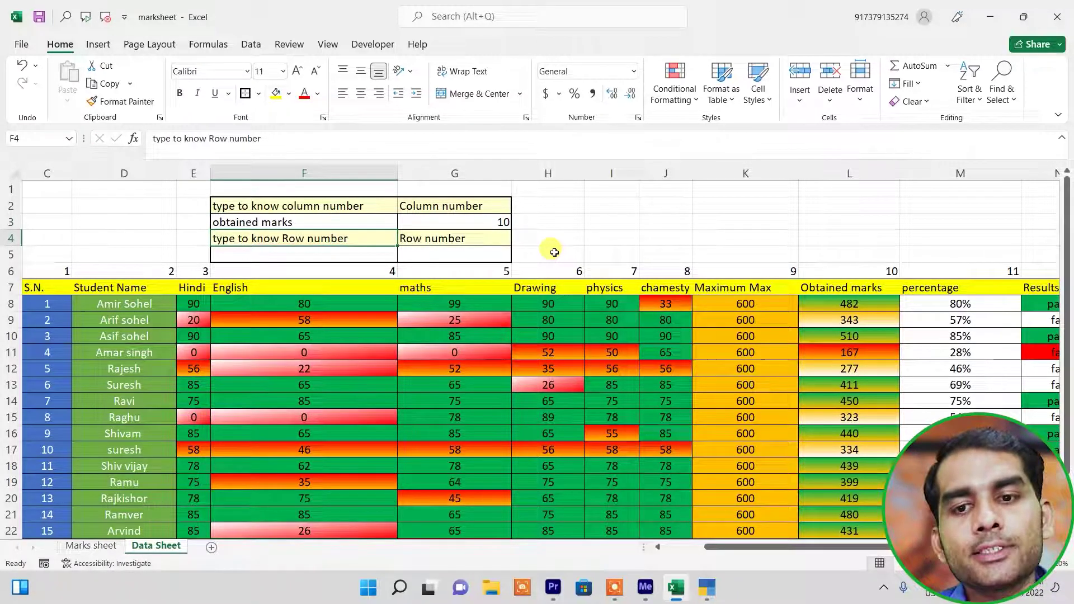
{"action": "left_click", "coordinate": [120, 368]}
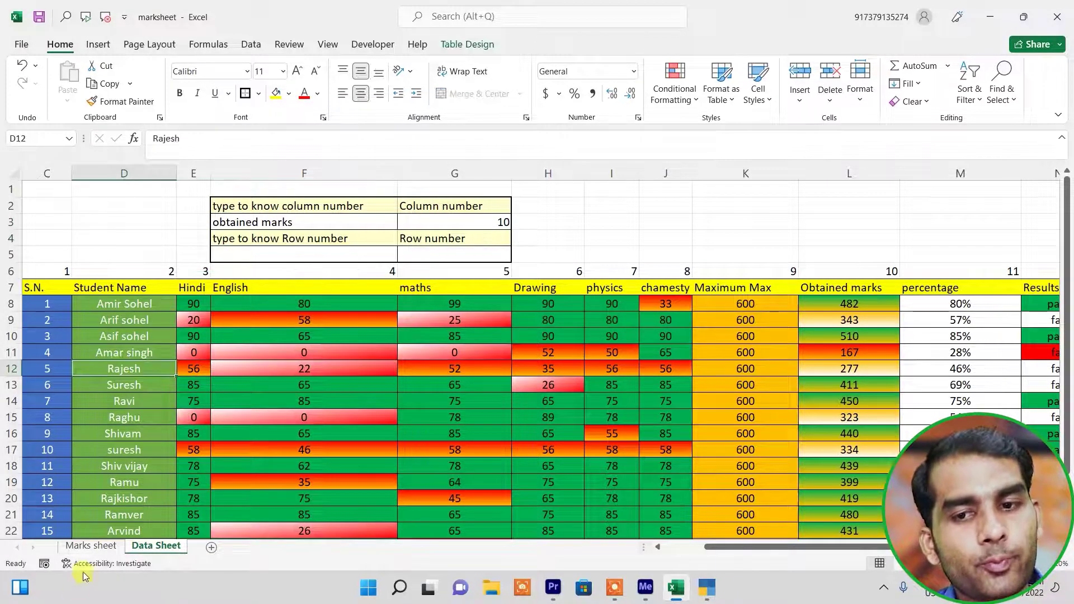
{"action": "left_click", "coordinate": [126, 448]}
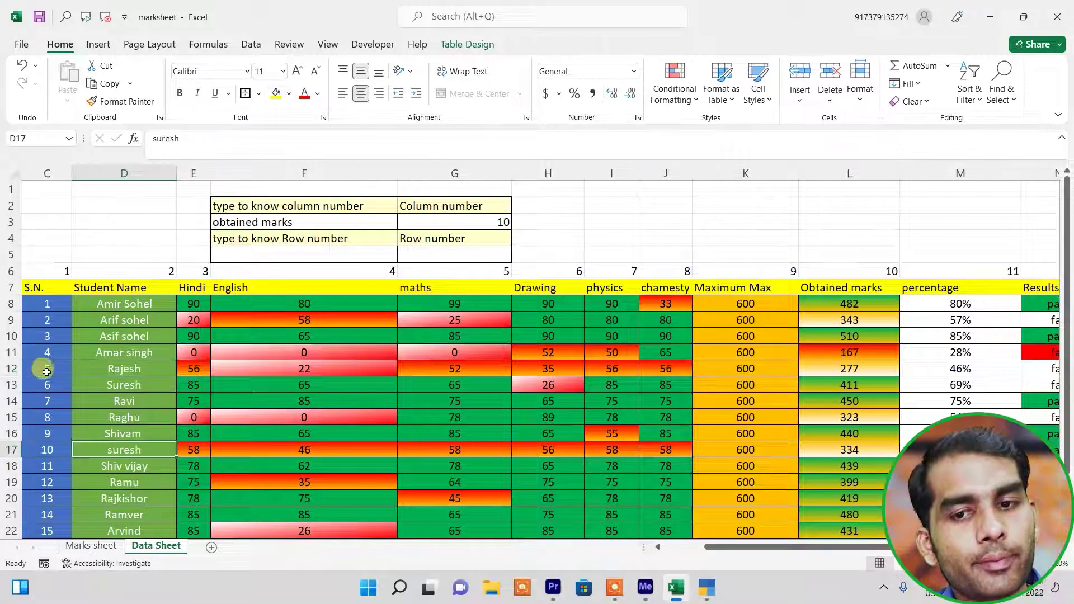
{"action": "left_click", "coordinate": [47, 451]}
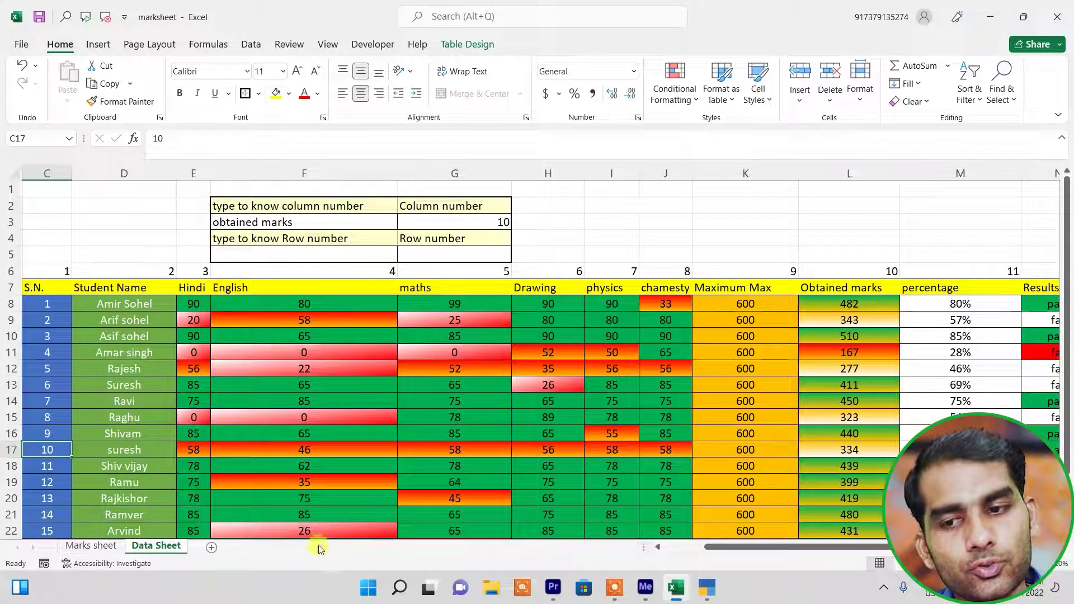
{"action": "left_click_drag", "start_coordinate": [749, 546], "coordinate": [708, 547]}
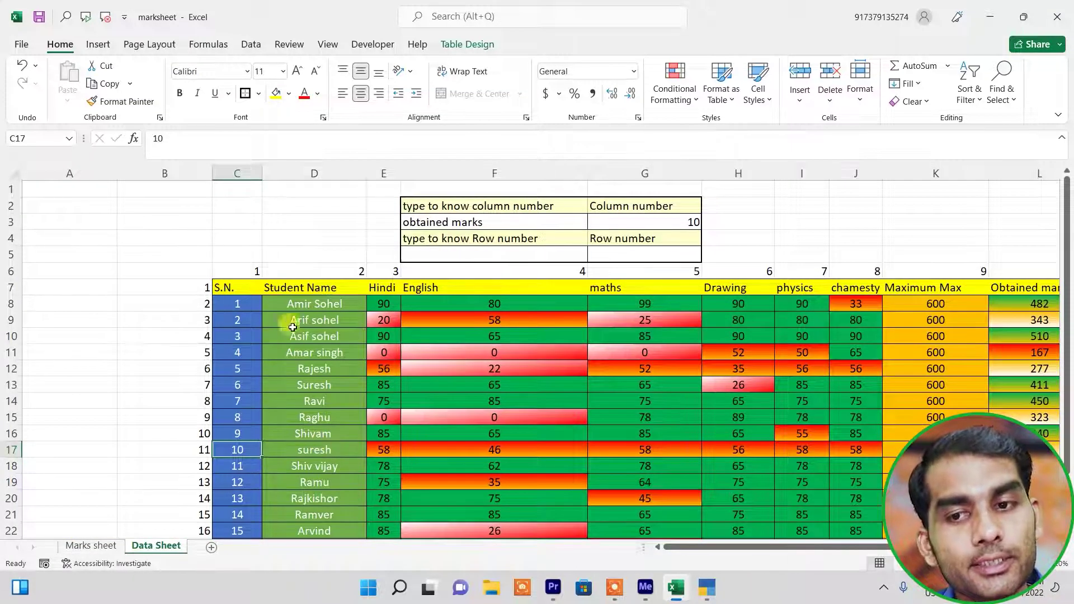
{"action": "left_click_drag", "start_coordinate": [316, 287], "coordinate": [314, 417]}
{"action": "left_click", "coordinate": [623, 251]}
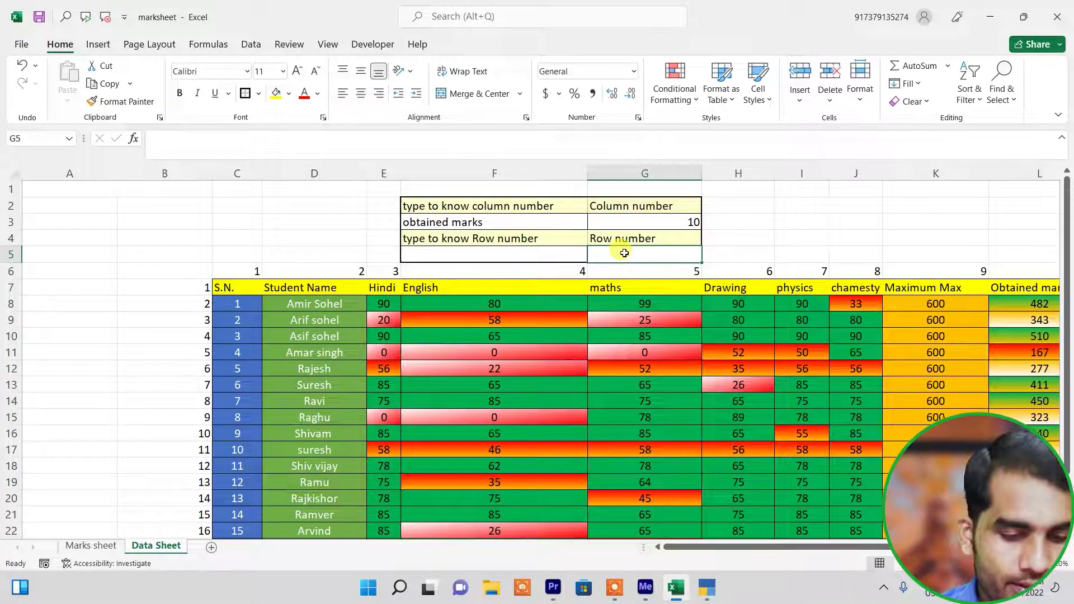
Step: Enter =MATCH(F5,Table1[[#All],[Student Name]],0) in G5, then return to F5
{"action": "type", "text": "=match"}
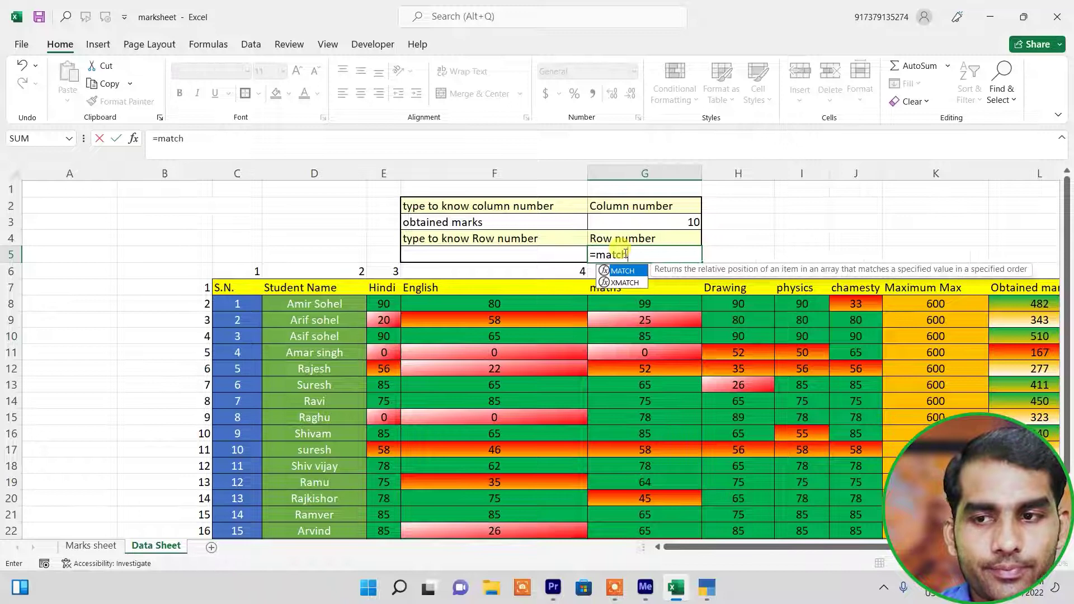
{"action": "type", "text": "("}
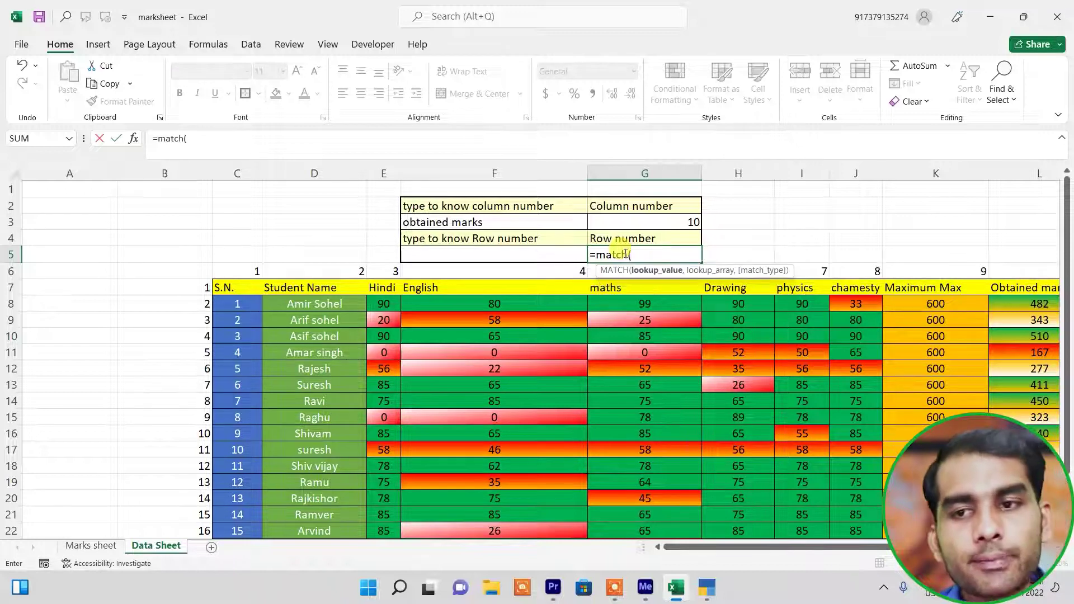
{"action": "left_click", "coordinate": [453, 254]}
{"action": "type", "text": ","}
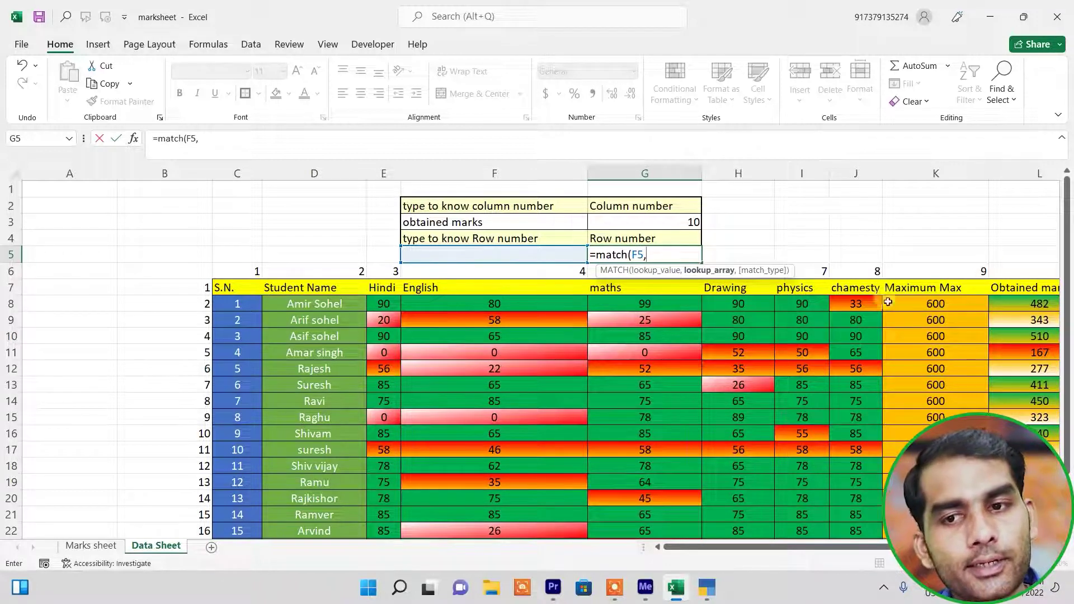
{"action": "left_click_drag", "start_coordinate": [302, 287], "coordinate": [320, 515]}
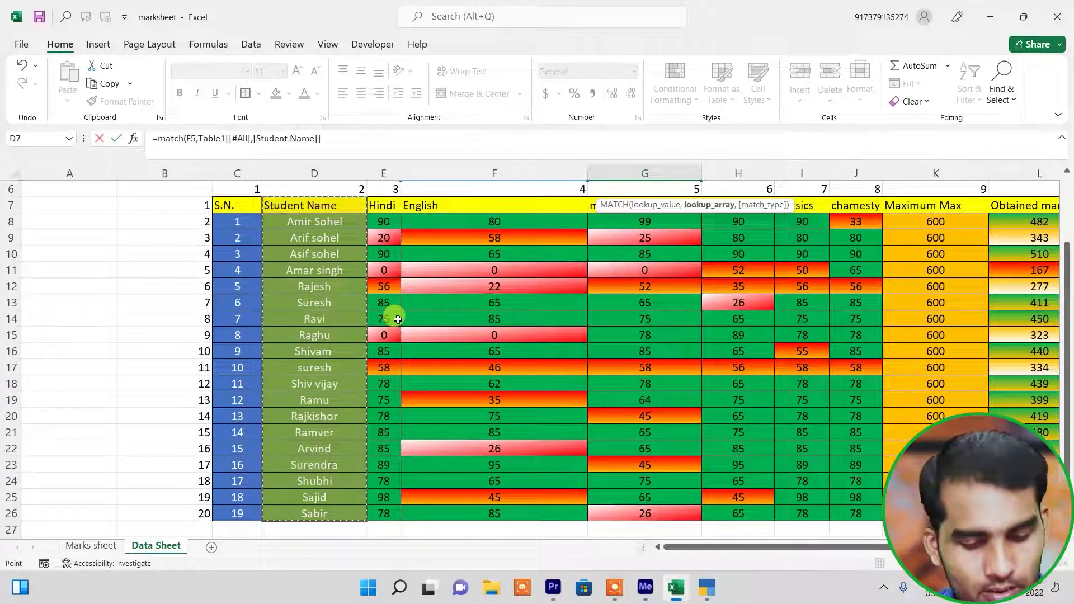
{"action": "type", "text": ",0"}
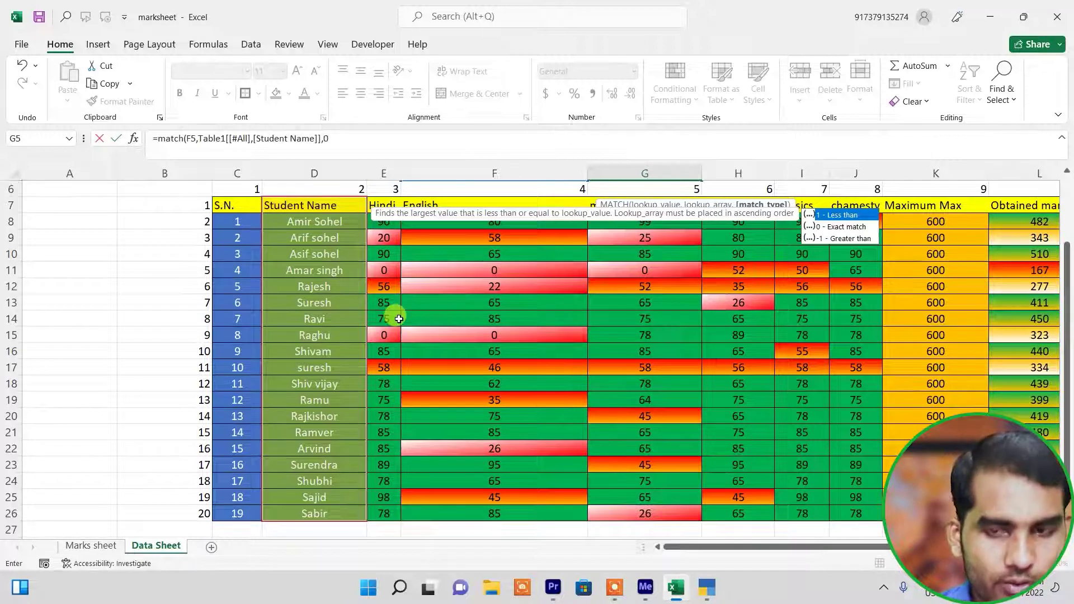
{"action": "key", "text": "Return"}
{"action": "key", "text": "Up"}
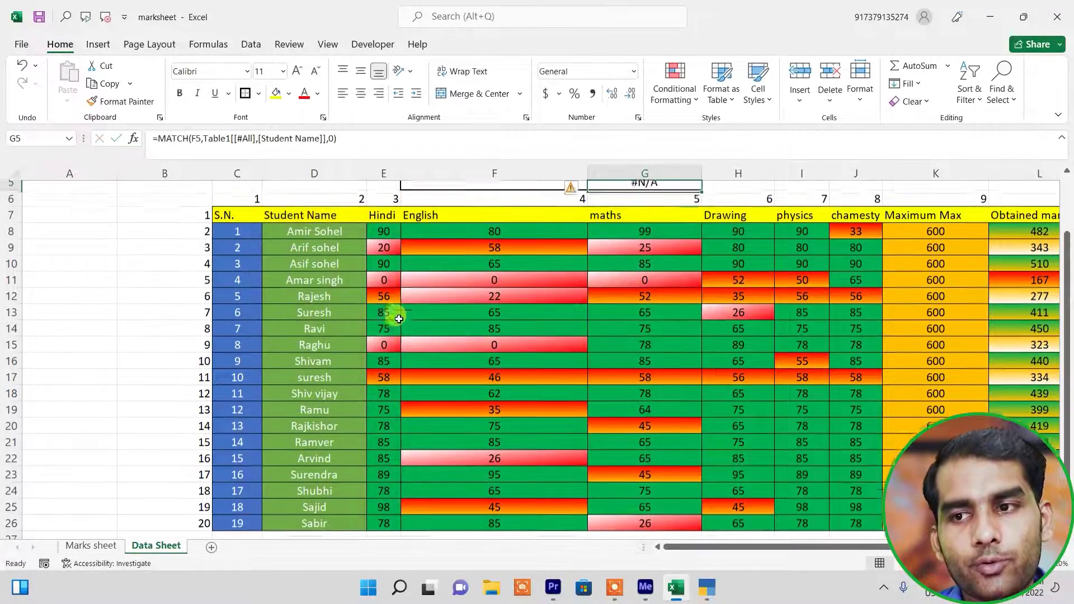
{"action": "key", "text": "Up"}
{"action": "key", "text": "Down"}
{"action": "key", "text": "Left"}
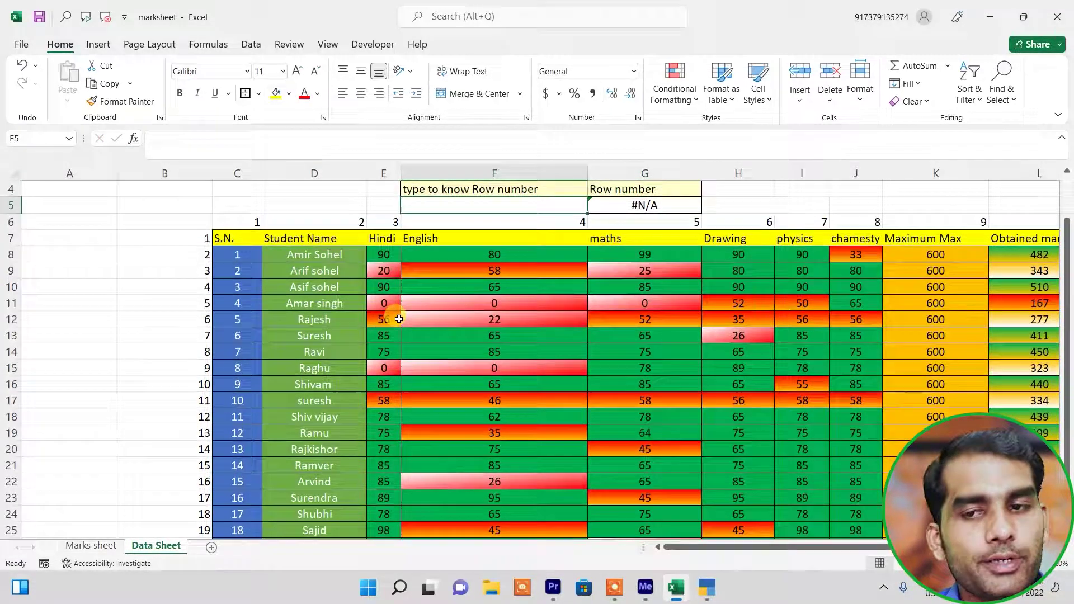
Step: Look up 'ravi' in F5 and verify row number 8 against column B
{"action": "type", "text": "rtf"}
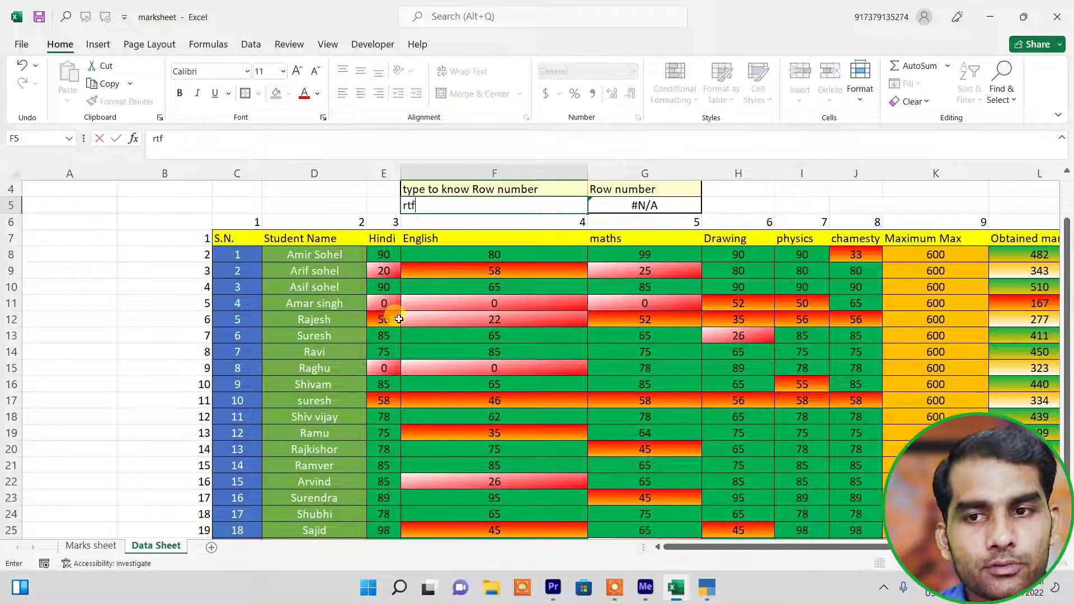
{"action": "key", "text": "BackSpace"}
{"action": "key", "text": "BackSpace"}
{"action": "type", "text": "ravi"}
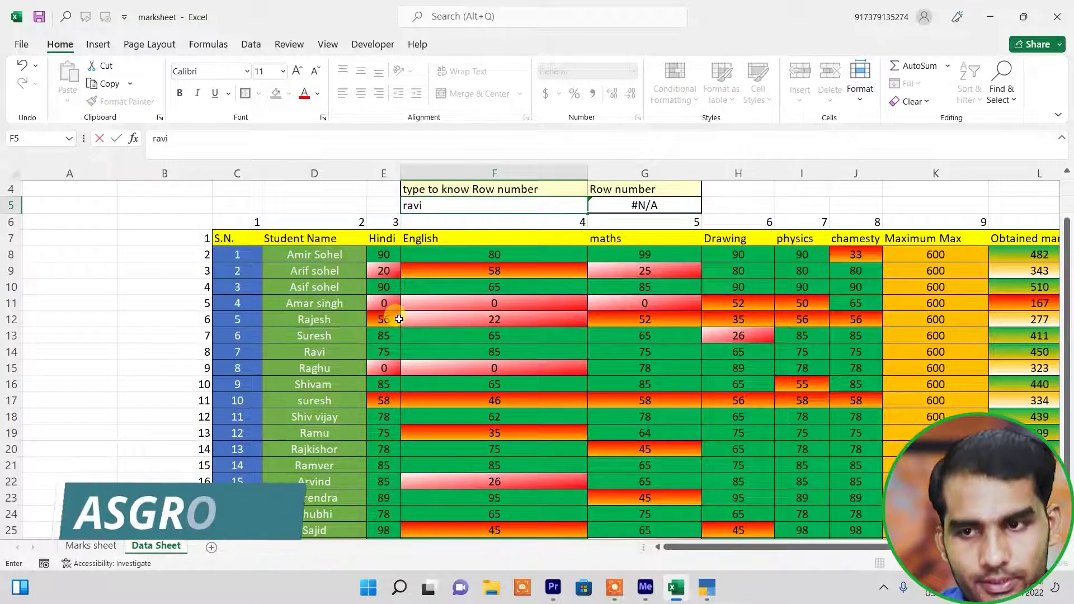
{"action": "key", "text": "Return"}
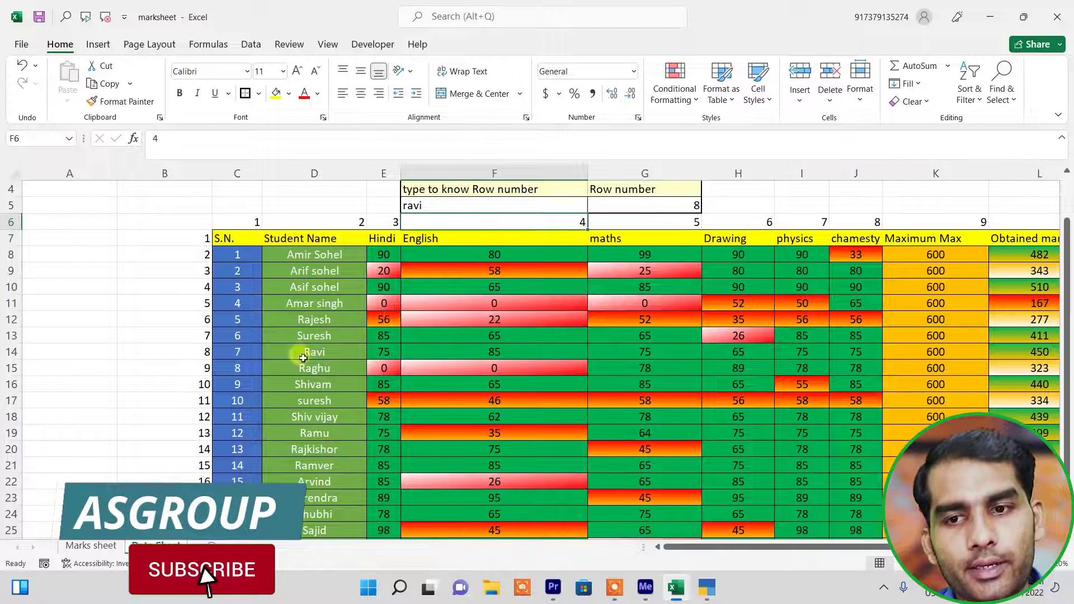
{"action": "left_click", "coordinate": [307, 353]}
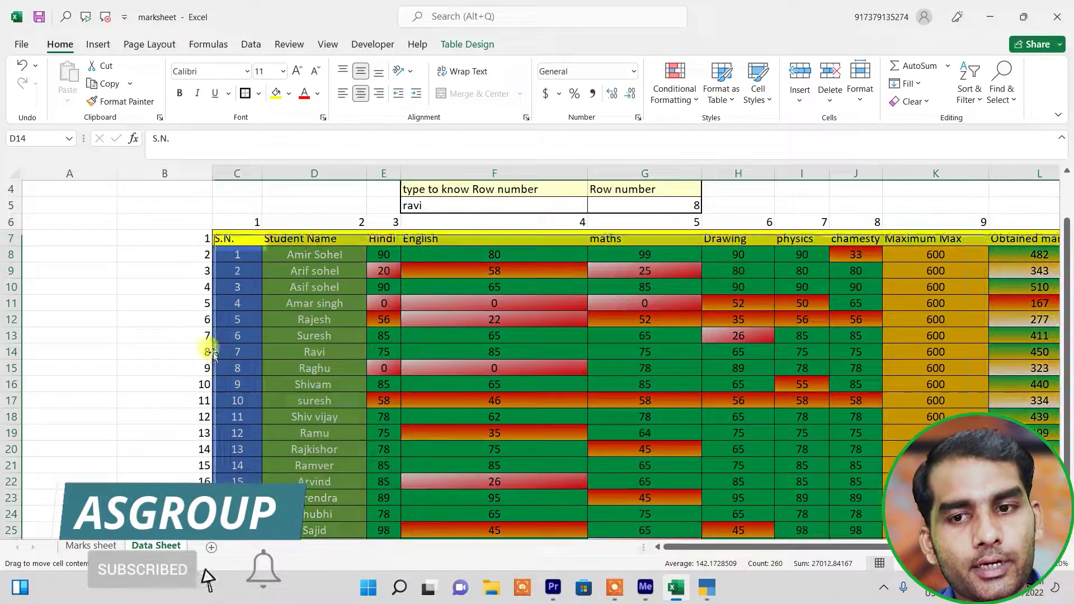
{"action": "left_click", "coordinate": [204, 354]}
{"action": "left_click", "coordinate": [249, 351]}
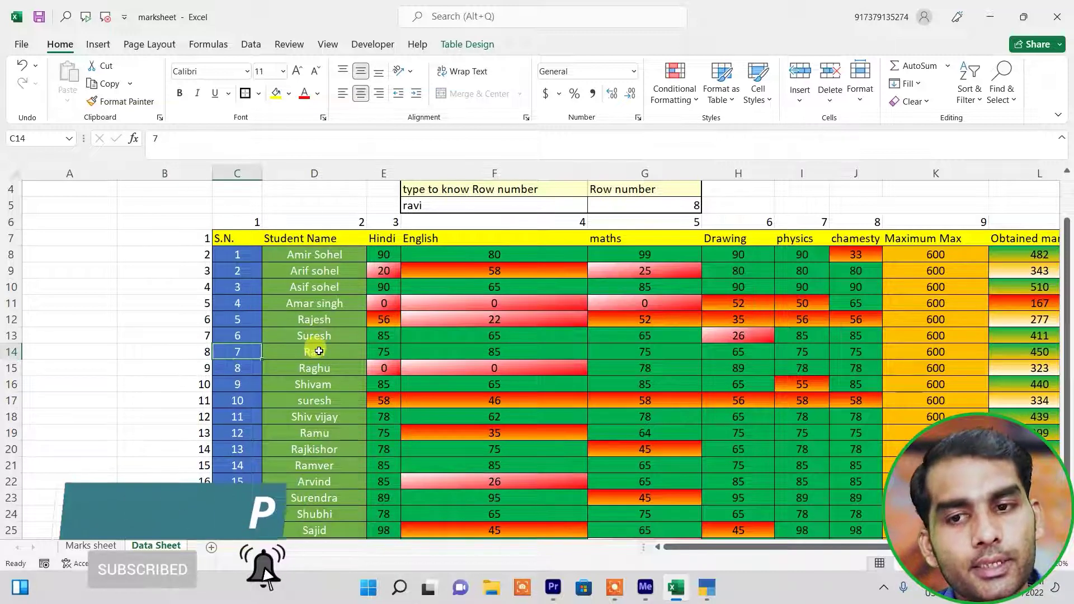
{"action": "left_click", "coordinate": [202, 353]}
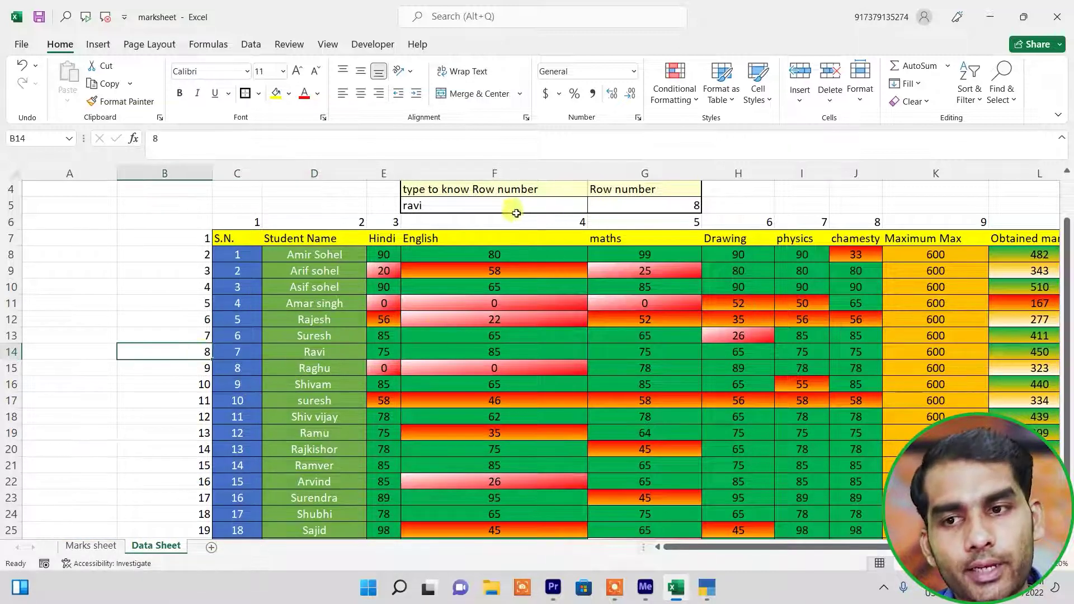
Step: Change the name to 'suresh' so G5 shows row 7, and recheck G3's formula
{"action": "left_click", "coordinate": [494, 205]}
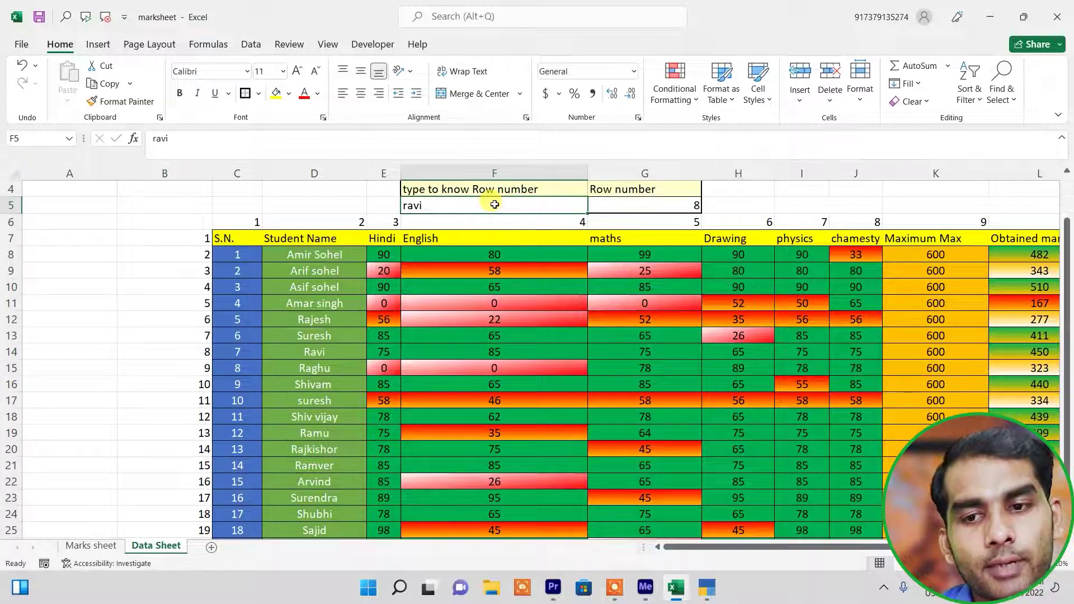
{"action": "type", "text": "suresh"}
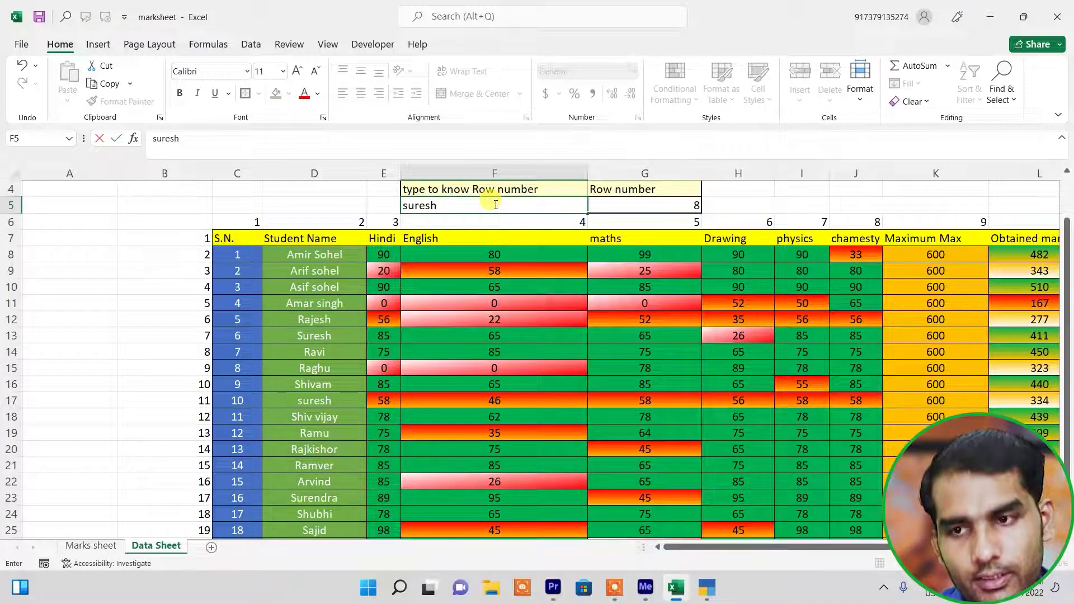
{"action": "key", "text": "Return"}
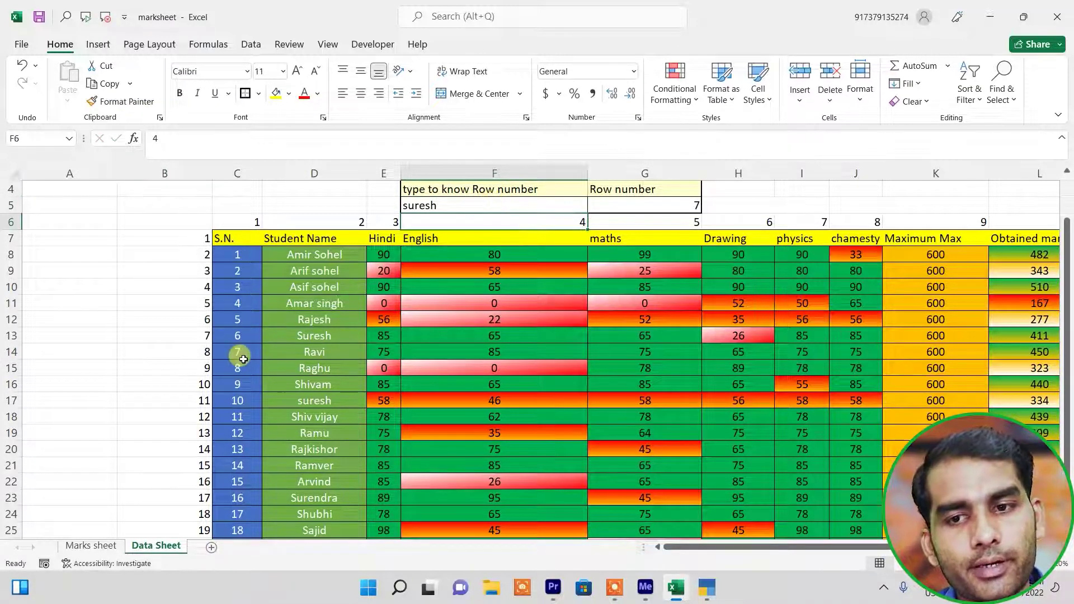
{"action": "left_click", "coordinate": [203, 335]}
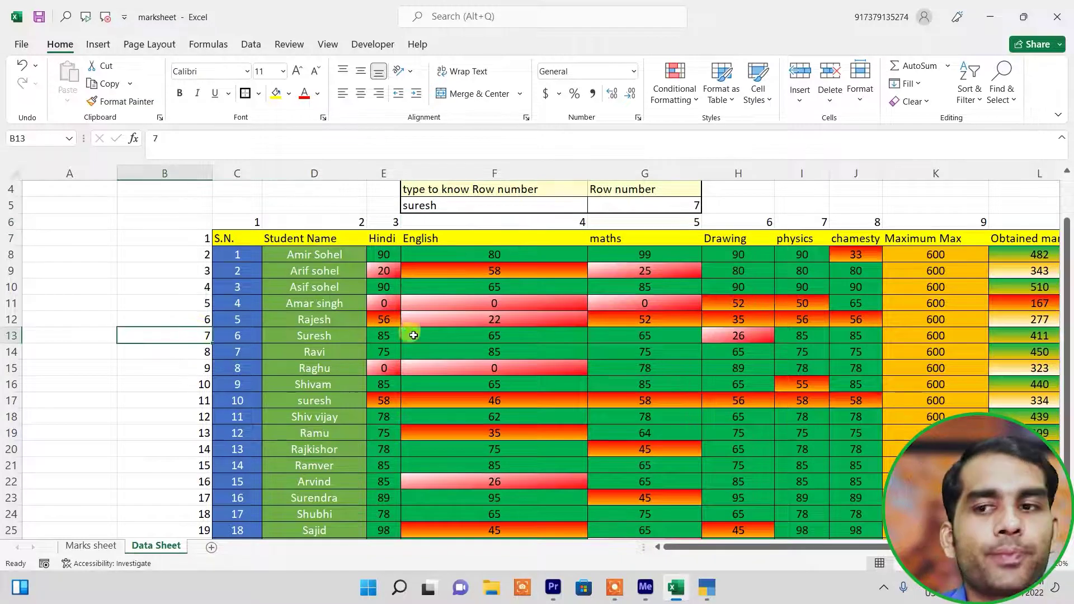
{"action": "scroll", "coordinate": [412, 333], "scroll_direction": "up", "scroll_amount": 1}
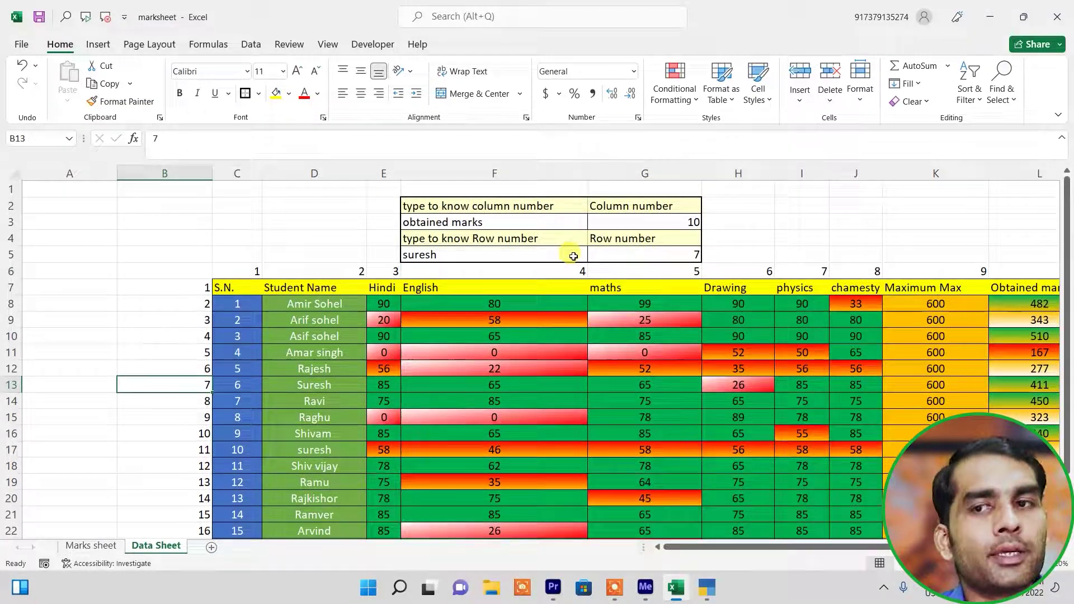
{"action": "left_click", "coordinate": [667, 220]}
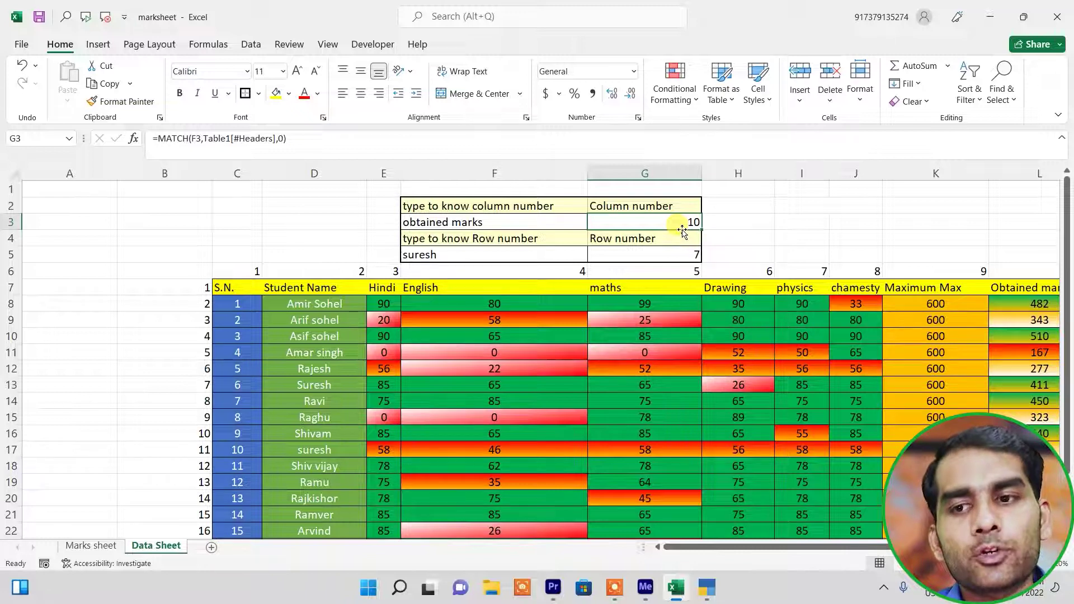
Step: Label E2 's.n.' and give E2:H3 a thick outside border
{"action": "left_click", "coordinate": [375, 203]}
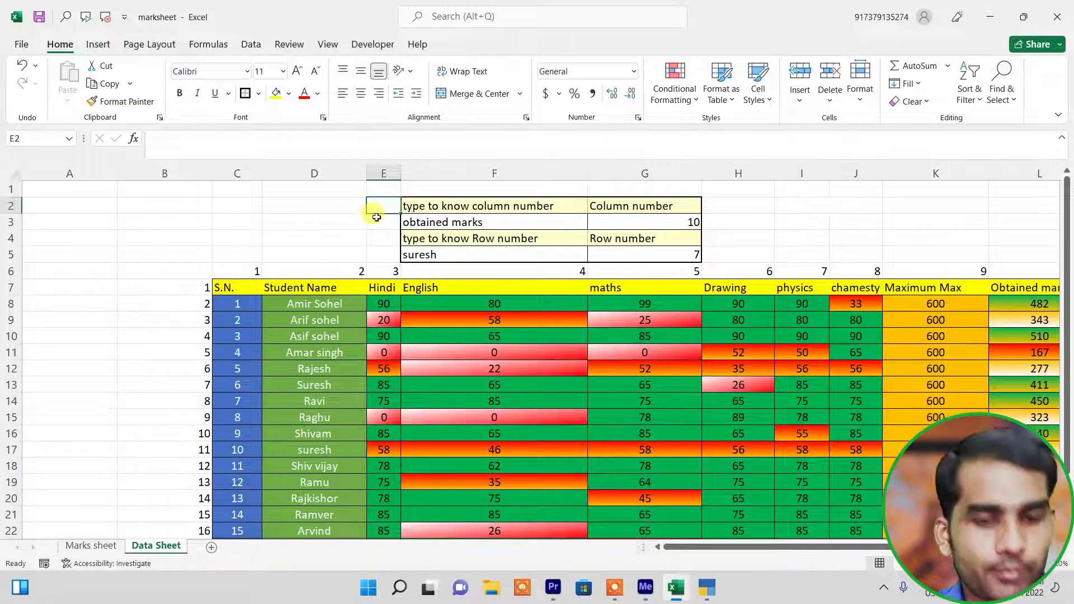
{"action": "type", "text": "s.n."}
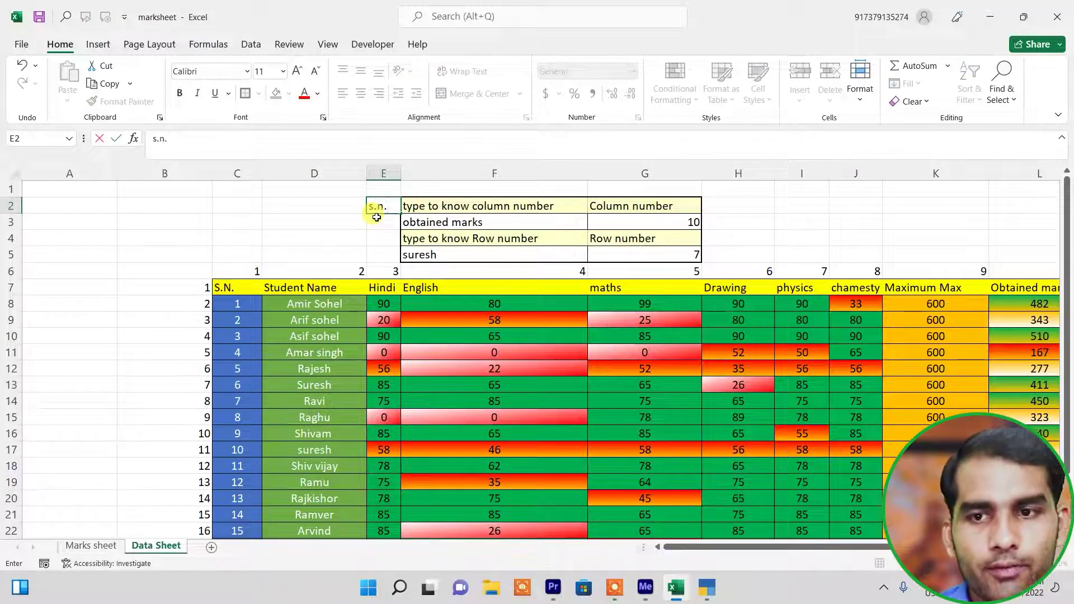
{"action": "key", "text": "Return"}
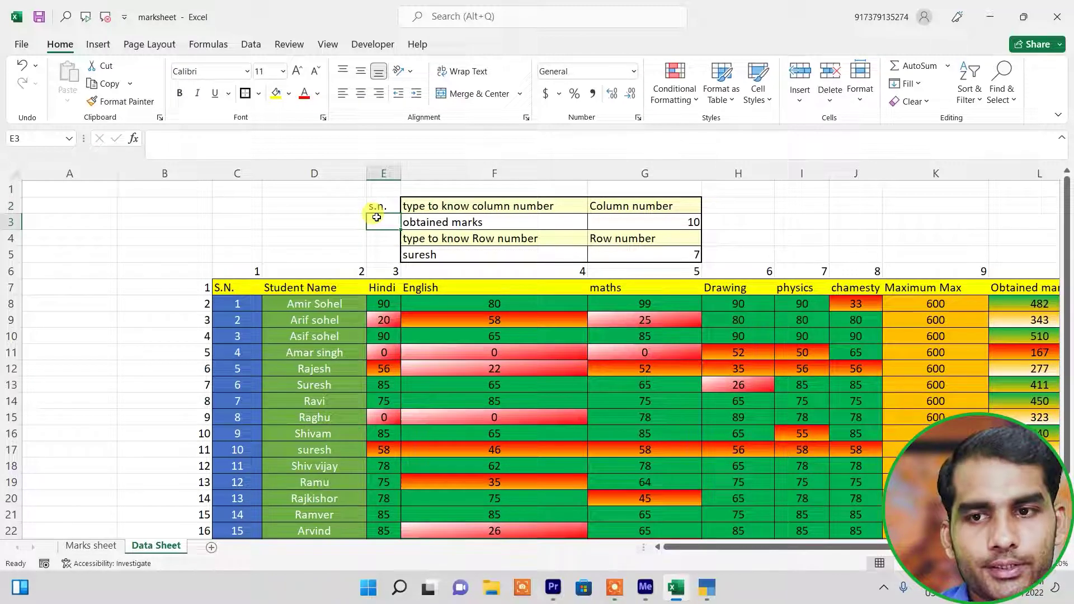
{"action": "left_click_drag", "start_coordinate": [393, 213], "coordinate": [737, 222]}
{"action": "left_click", "coordinate": [258, 94]}
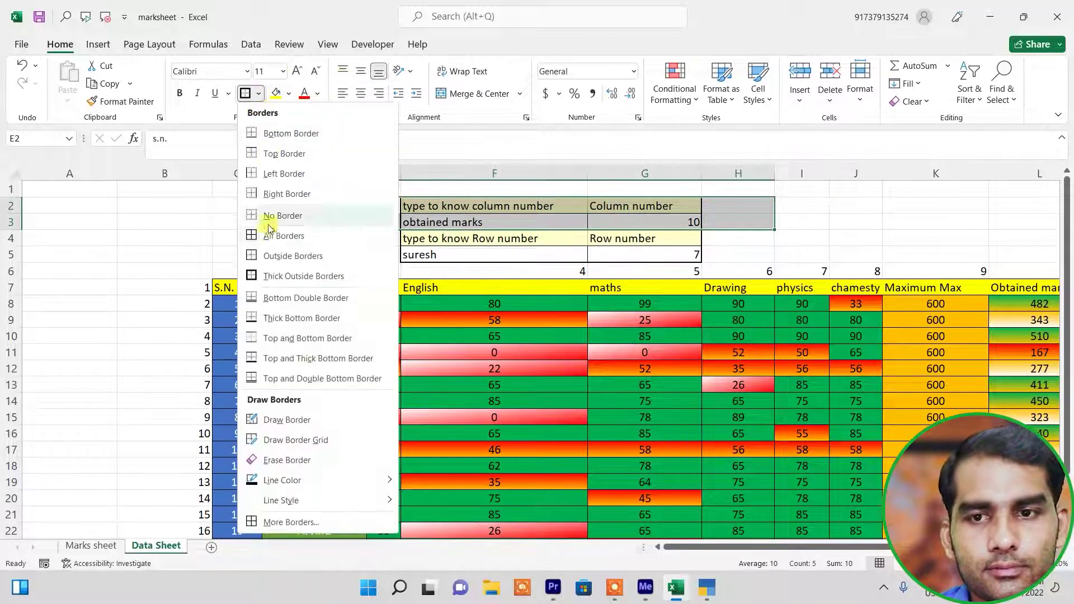
{"action": "left_click", "coordinate": [291, 228]}
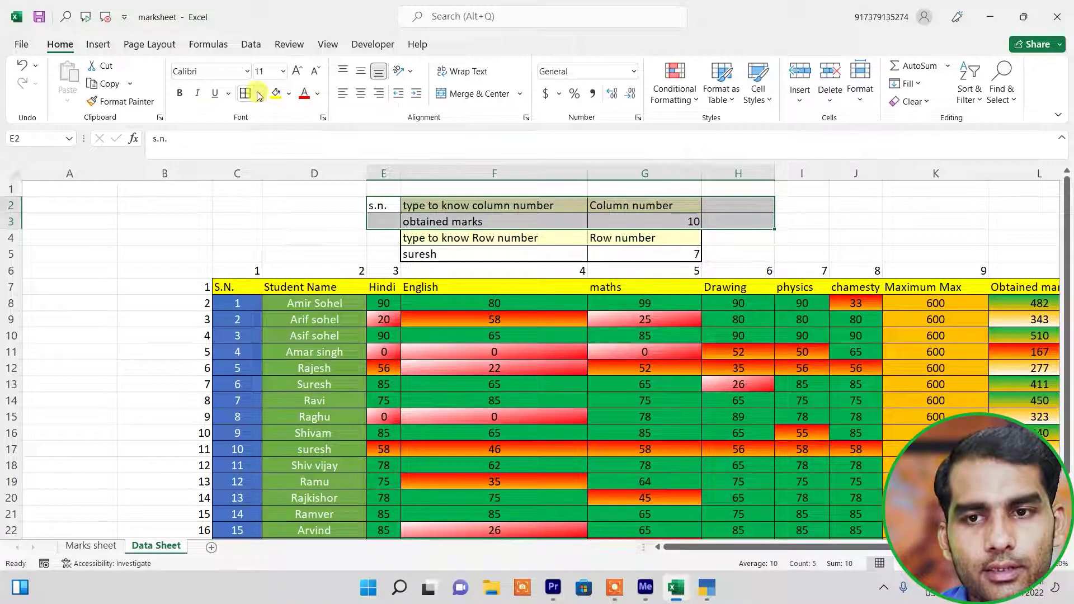
{"action": "left_click", "coordinate": [259, 94]}
{"action": "left_click", "coordinate": [303, 276]}
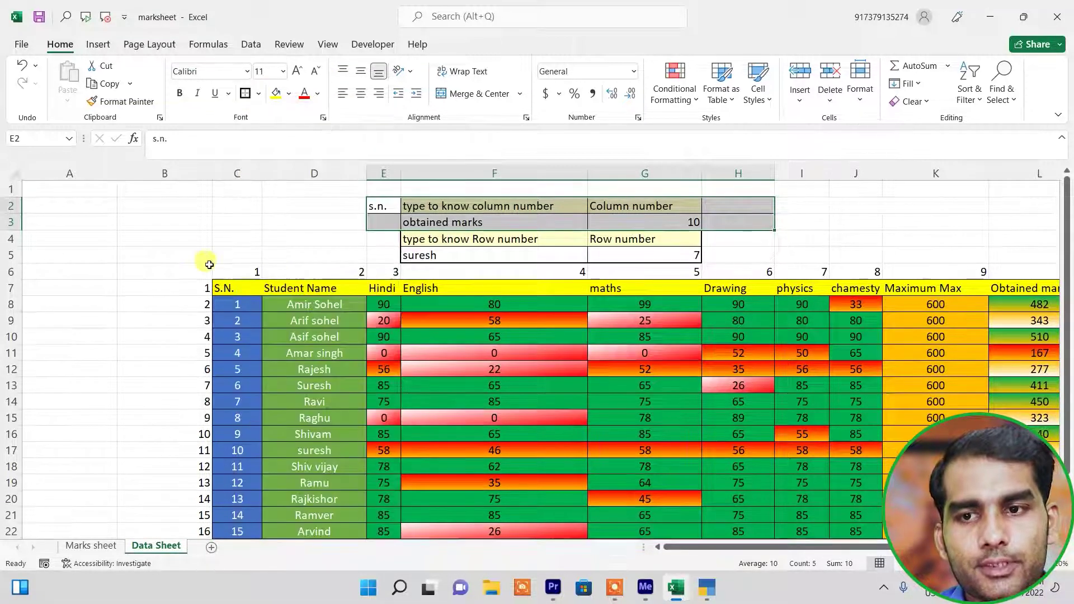
{"action": "left_click", "coordinate": [196, 240]}
Step: Set the S.N. in E3 to 5 and check the header text in F3
{"action": "left_click", "coordinate": [386, 220]}
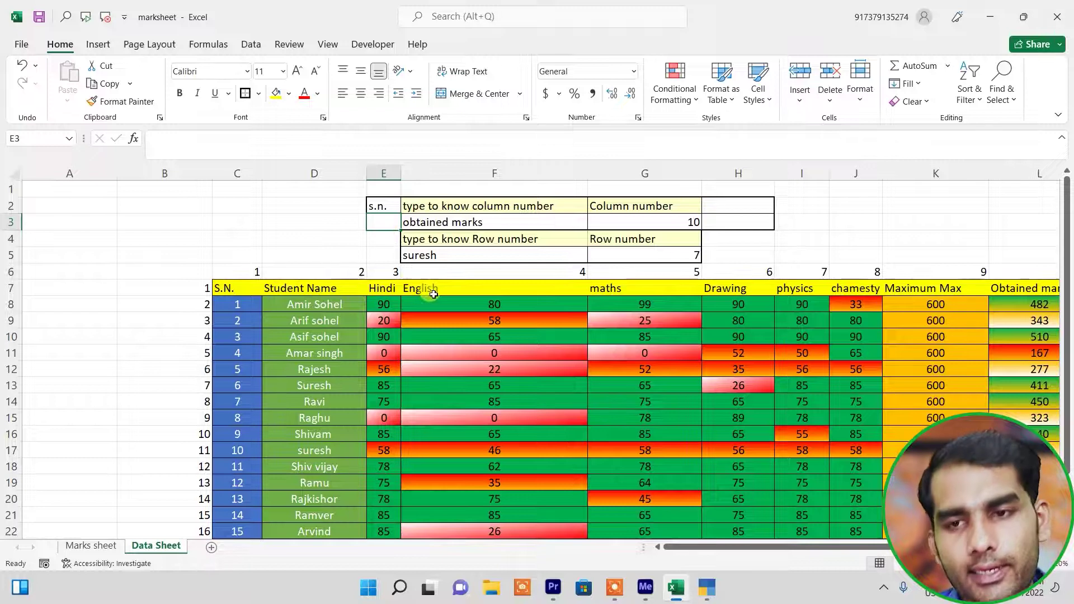
{"action": "type", "text": "5"}
{"action": "key", "text": "Return"}
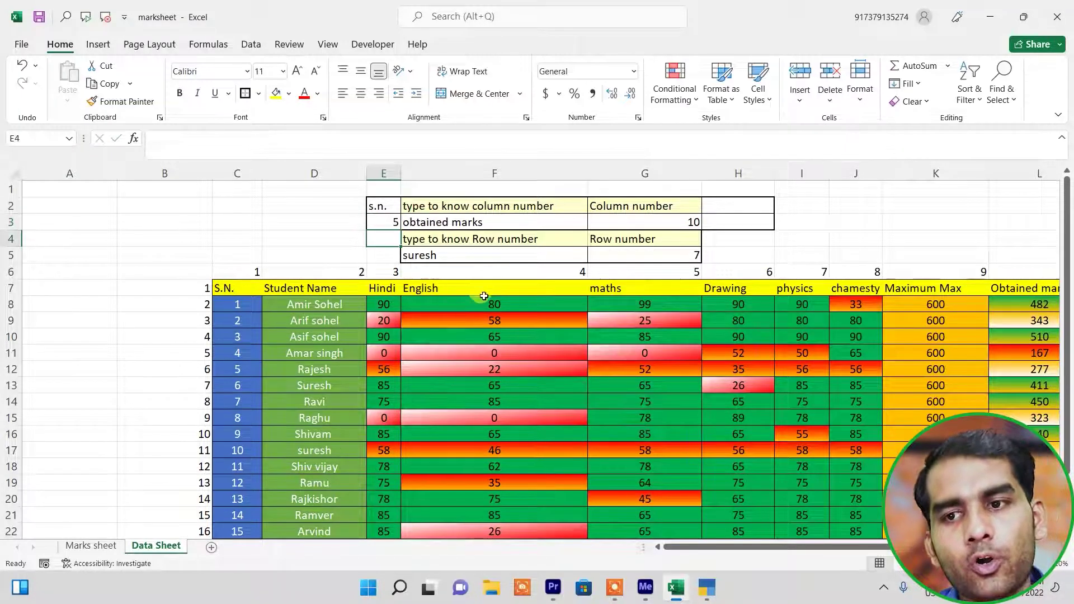
{"action": "left_click", "coordinate": [474, 219]}
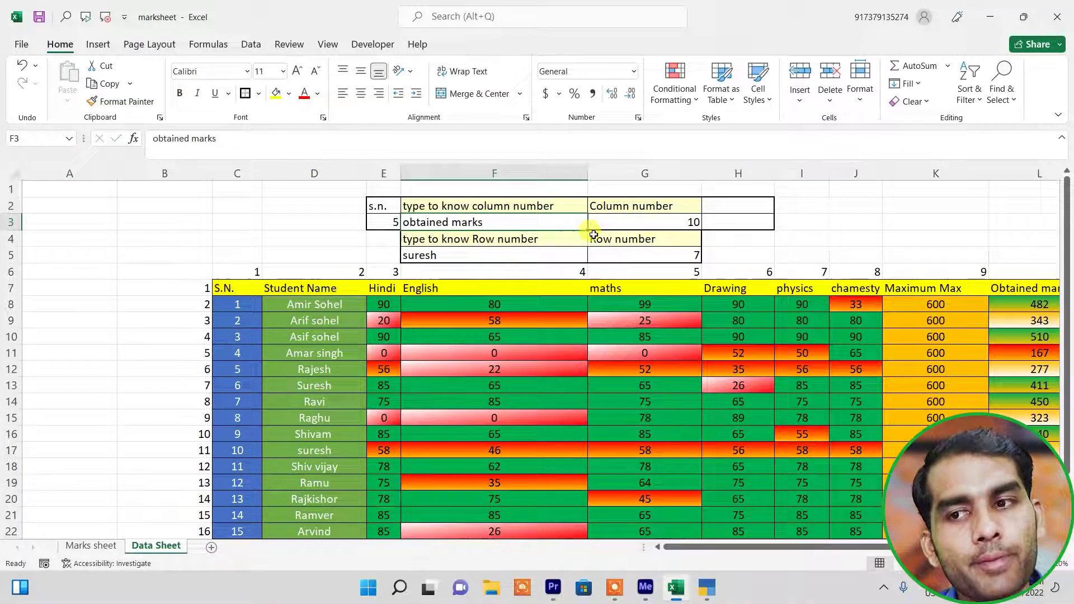
{"action": "left_click", "coordinate": [746, 206]}
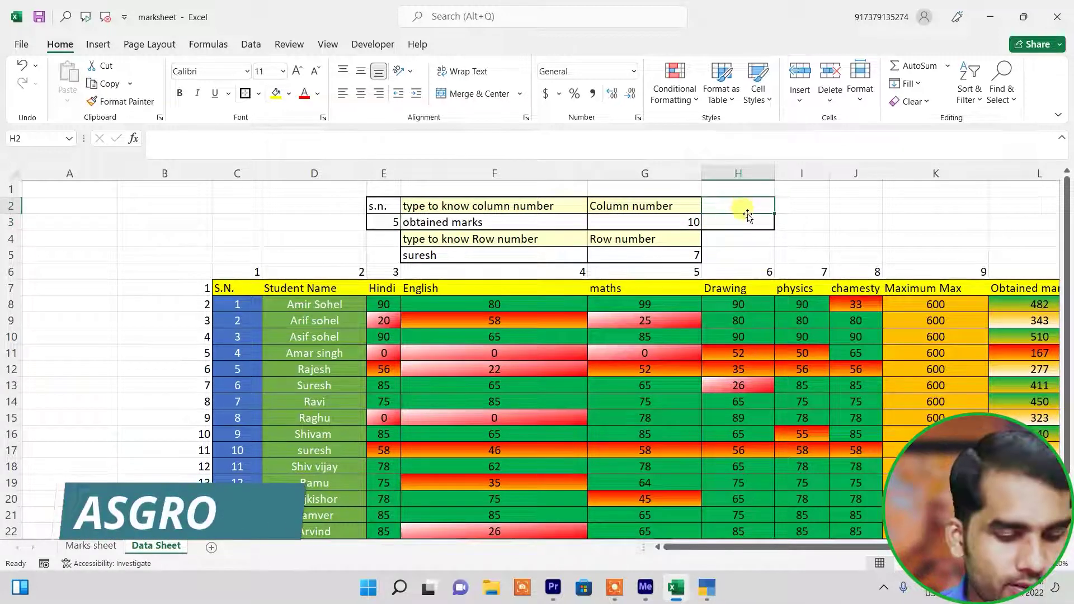
Step: Label H2 'result' and type =VLOOKUP(E3,Table1[#All],G3,0) into H3
{"action": "type", "text": "result"}
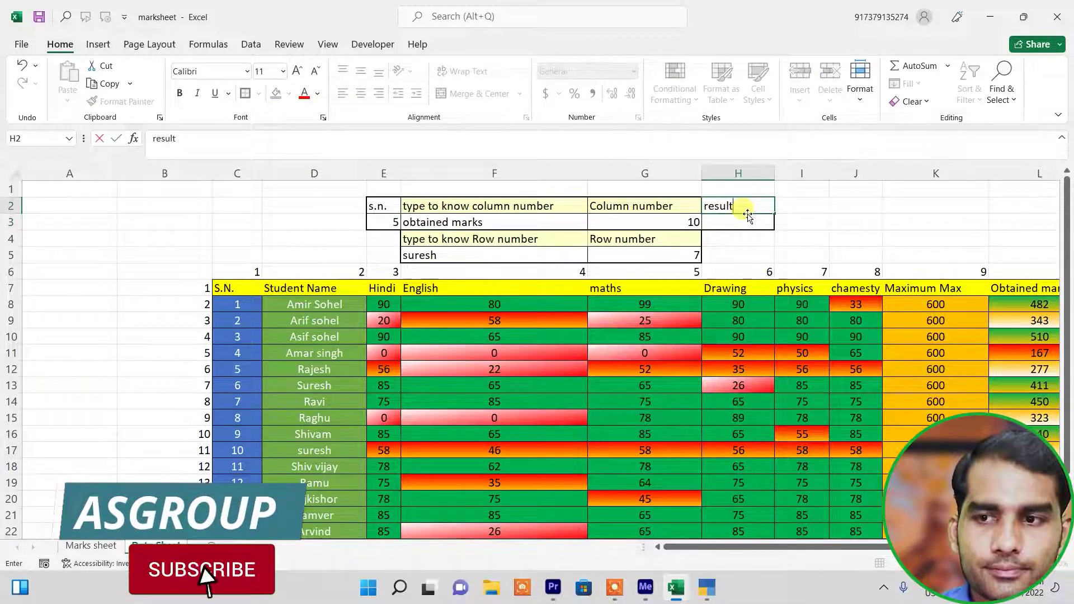
{"action": "key", "text": "Return"}
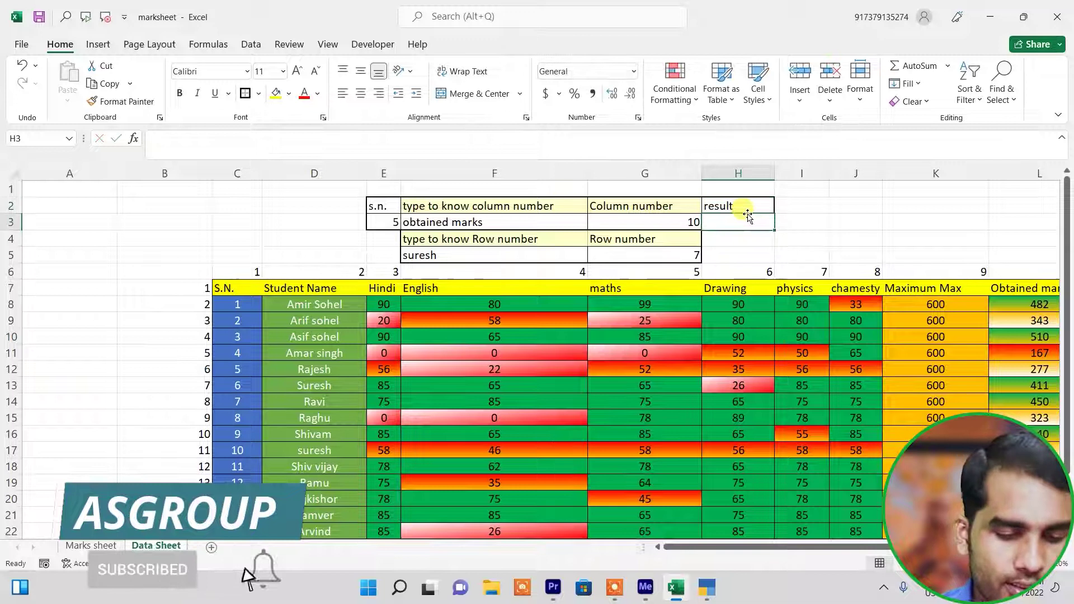
{"action": "type", "text": "="}
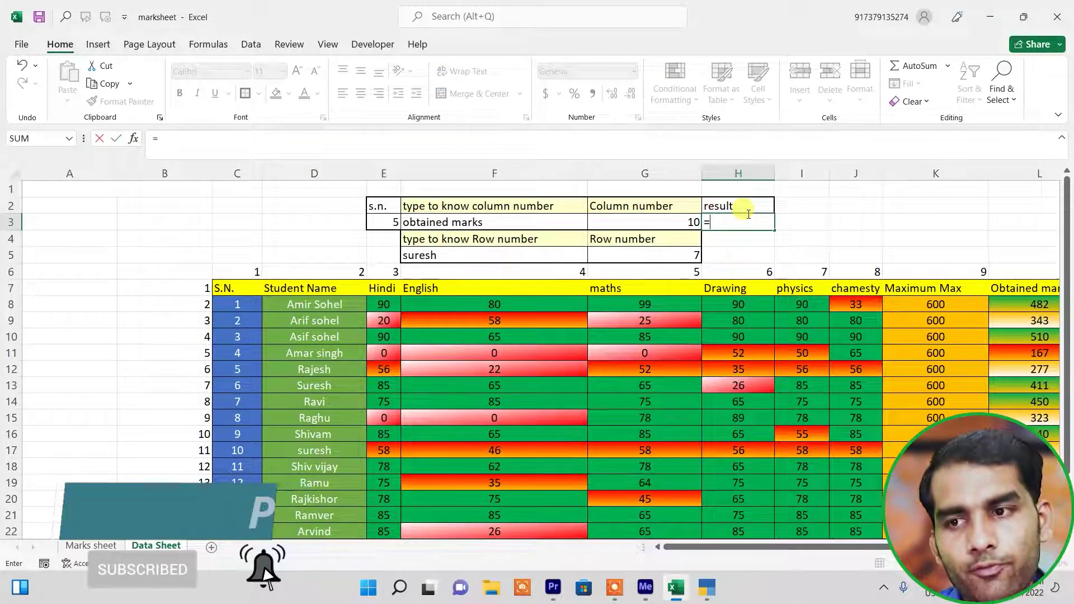
{"action": "type", "text": "vlook"}
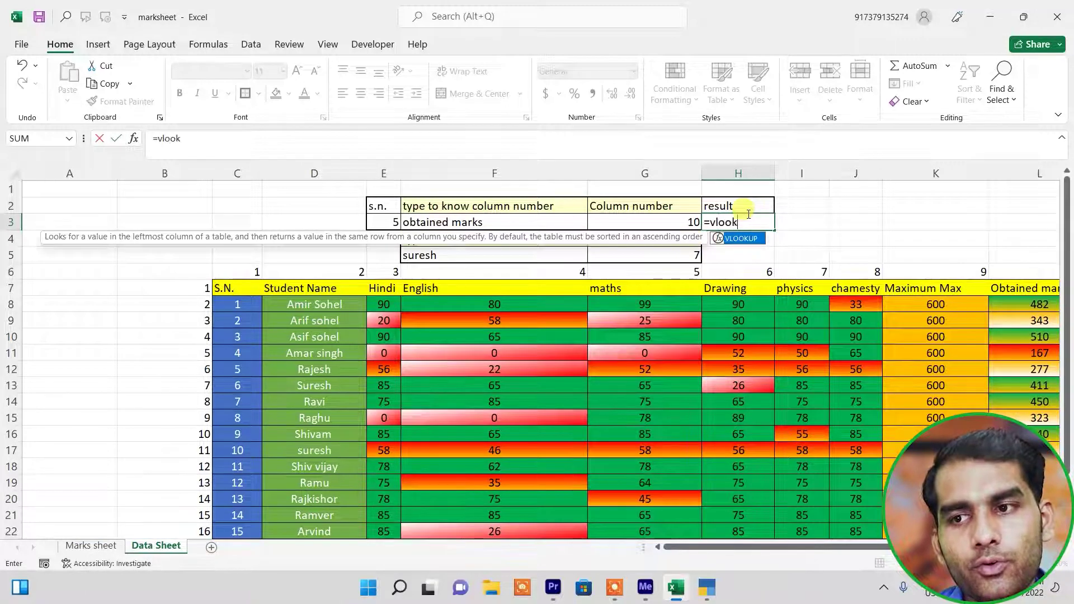
{"action": "type", "text": "("}
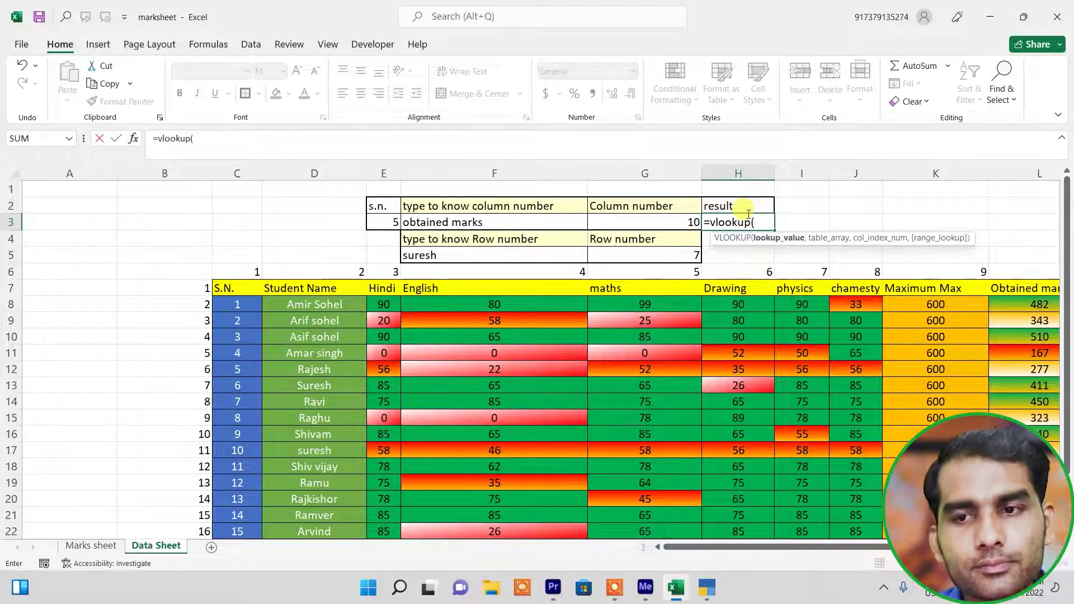
{"action": "left_click", "coordinate": [392, 223]}
{"action": "type", "text": ","}
{"action": "mouse_move", "coordinate": [240, 288]}
{"action": "left_mouse_down"}
{"action": "mouse_move", "coordinate": [884, 439]}
{"action": "mouse_move", "coordinate": [721, 538]}
{"action": "mouse_move", "coordinate": [764, 554]}
{"action": "left_mouse_up"}
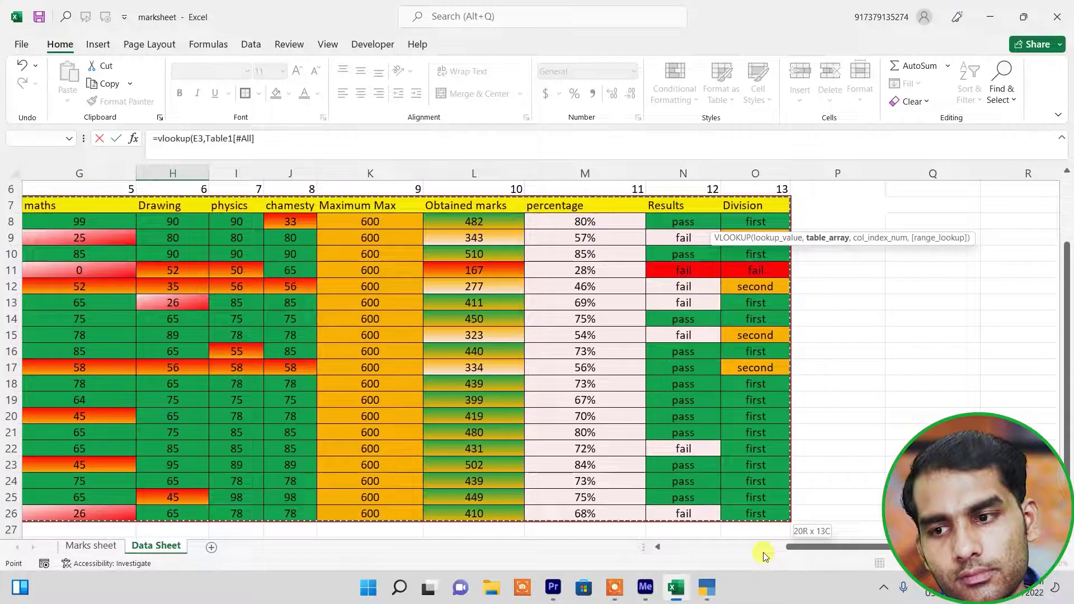
{"action": "left_click_drag", "start_coordinate": [762, 552], "coordinate": [771, 499]}
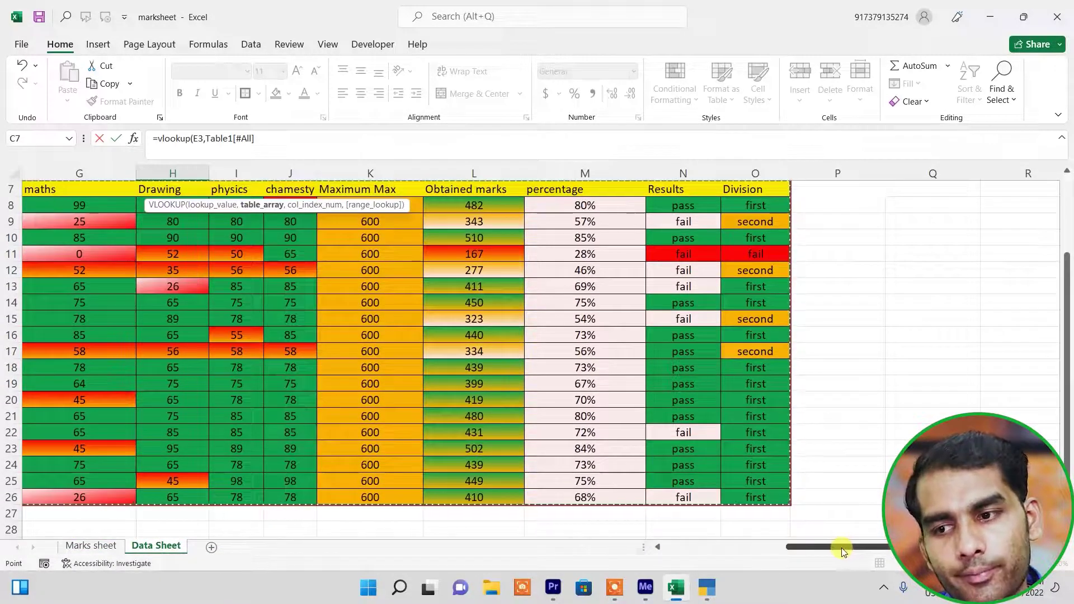
{"action": "left_click_drag", "start_coordinate": [844, 552], "coordinate": [741, 550]}
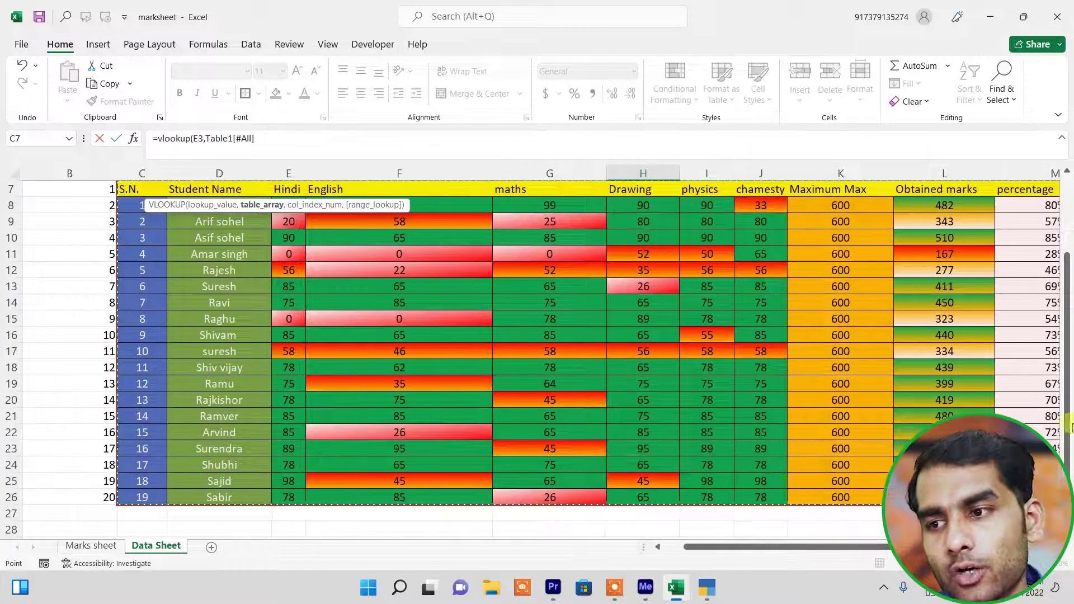
{"action": "left_click_drag", "start_coordinate": [1066, 428], "coordinate": [1067, 304]}
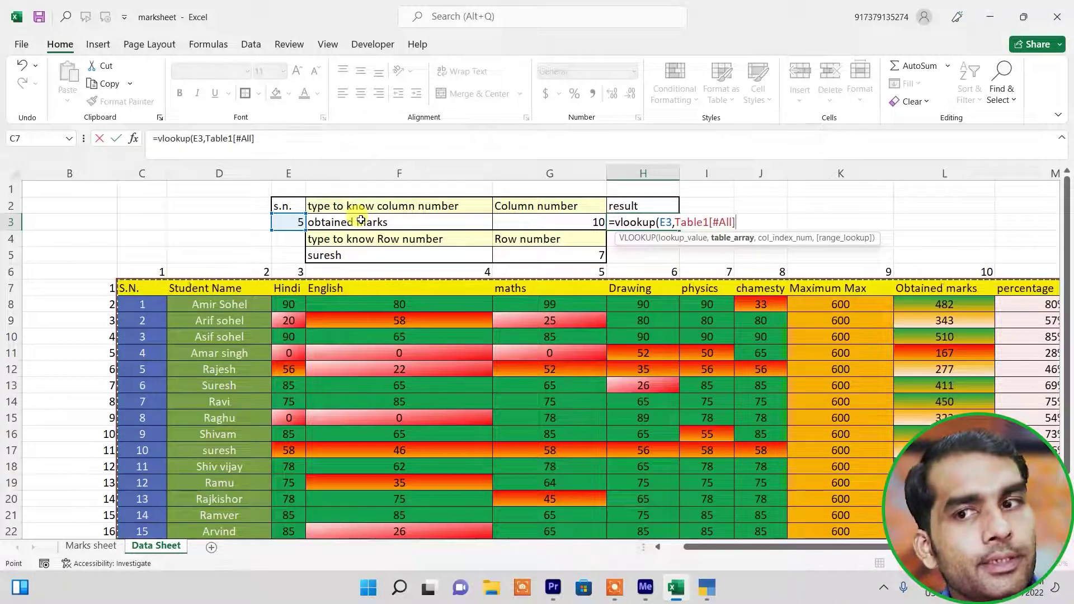
{"action": "type", "text": ","}
{"action": "left_click", "coordinate": [553, 220]}
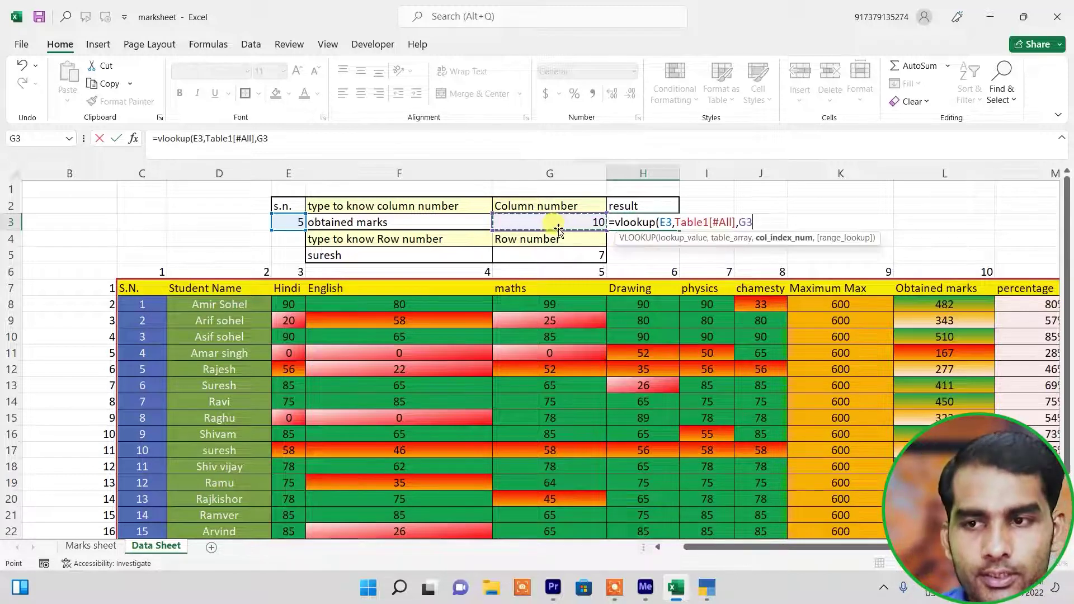
{"action": "type", "text": ",0"}
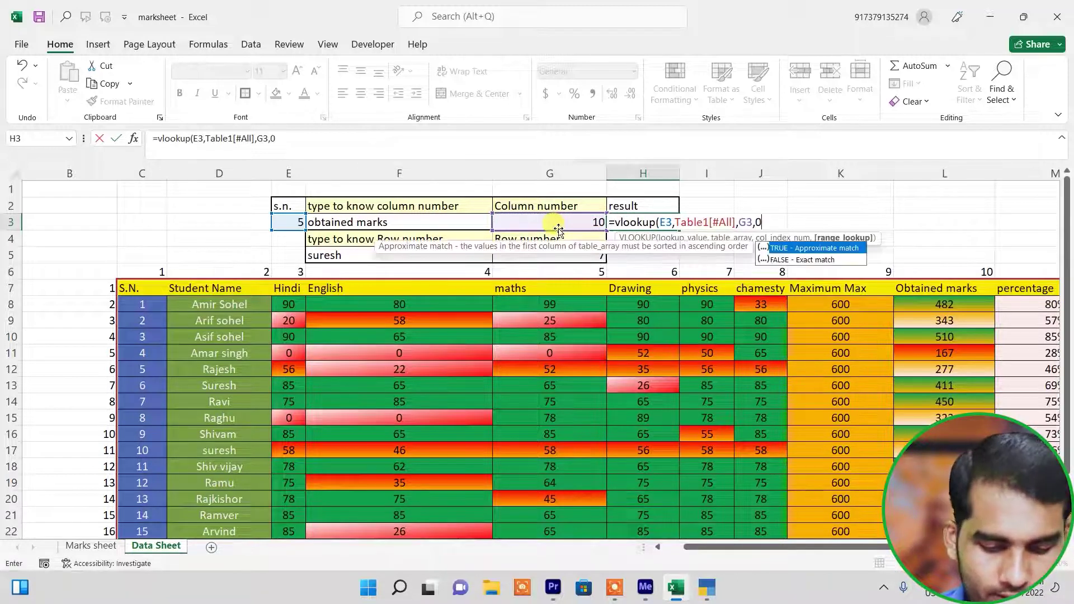
{"action": "type", "text": " )"}
Step: Confirm the VLOOKUP formula and set the S.N. in E3 to 4
{"action": "key", "text": "Return"}
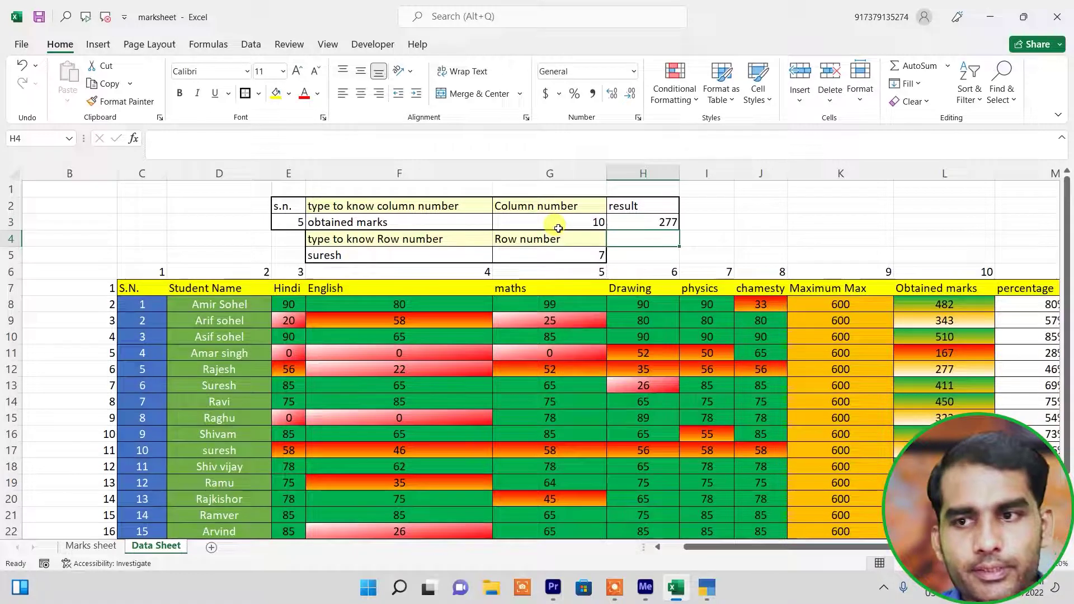
{"action": "key", "text": "Up"}
{"action": "key", "text": "Up"}
{"action": "key", "text": "Down"}
{"action": "key", "text": "Left"}
{"action": "key", "text": "Left"}
{"action": "key", "text": "Left"}
{"action": "key", "text": "Left"}
{"action": "key", "text": "Right"}
{"action": "type", "text": "4"}
{"action": "key", "text": "Return"}
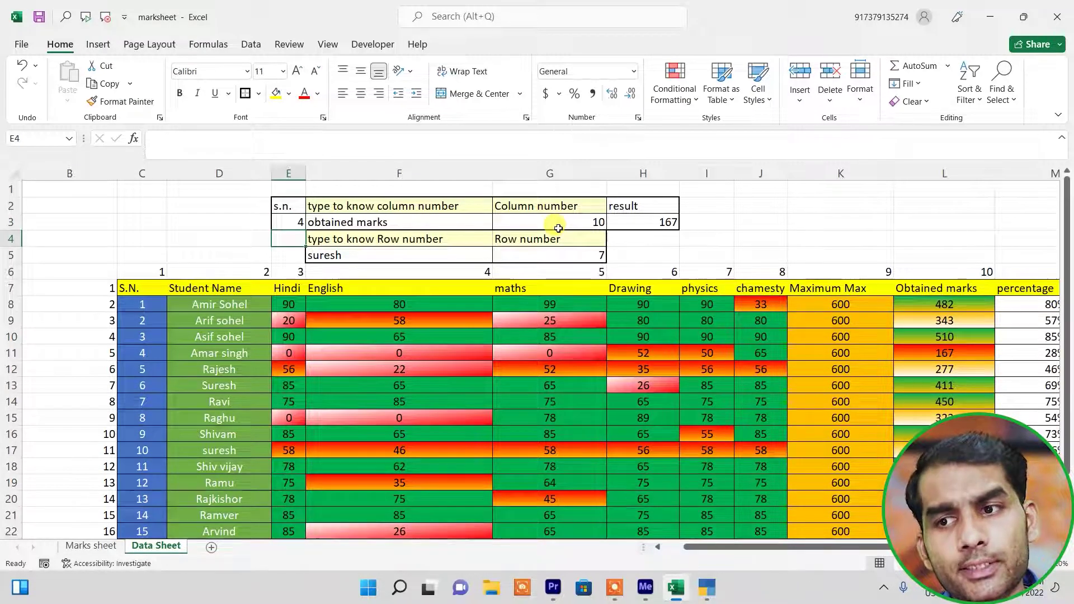
Step: Try 'student name', then 'results' as the F3 header, which returns fail
{"action": "key", "text": "Right"}
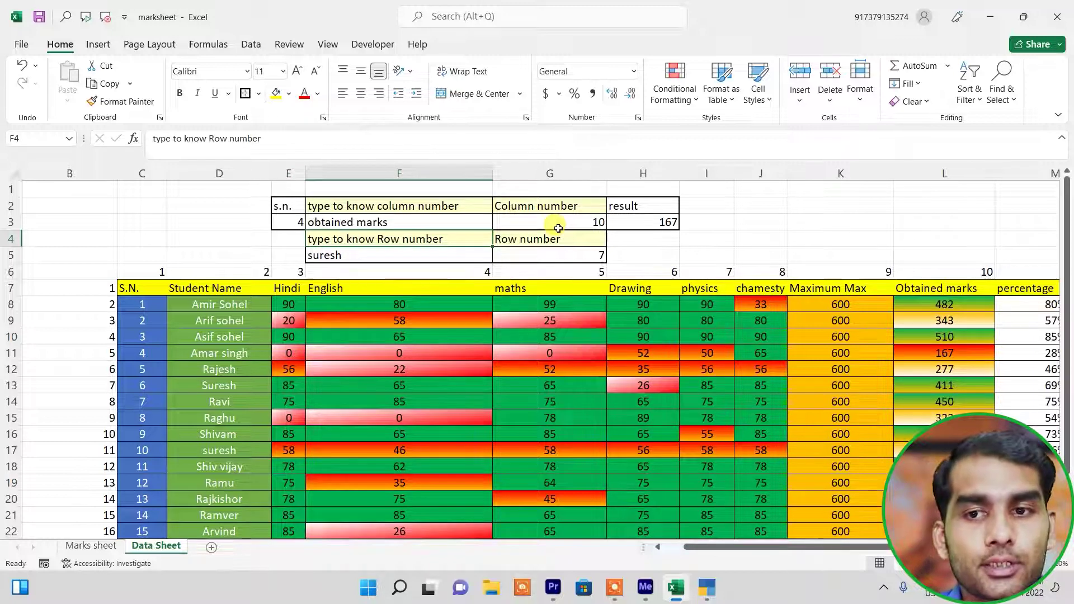
{"action": "key", "text": "Left"}
{"action": "key", "text": "Up"}
{"action": "key", "text": "Right"}
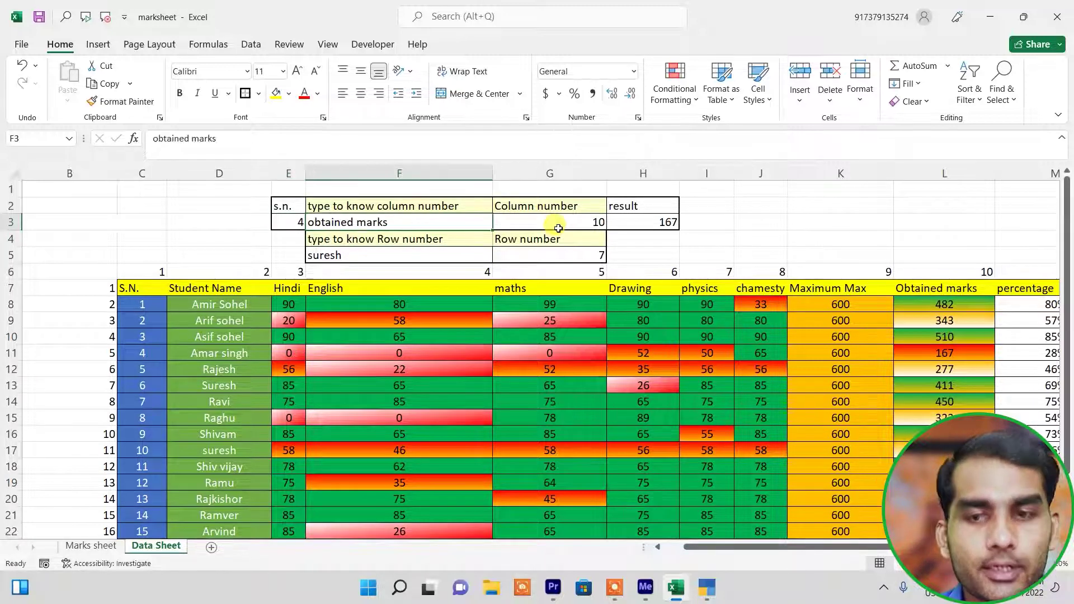
{"action": "type", "text": "student name"}
{"action": "key", "text": "Return"}
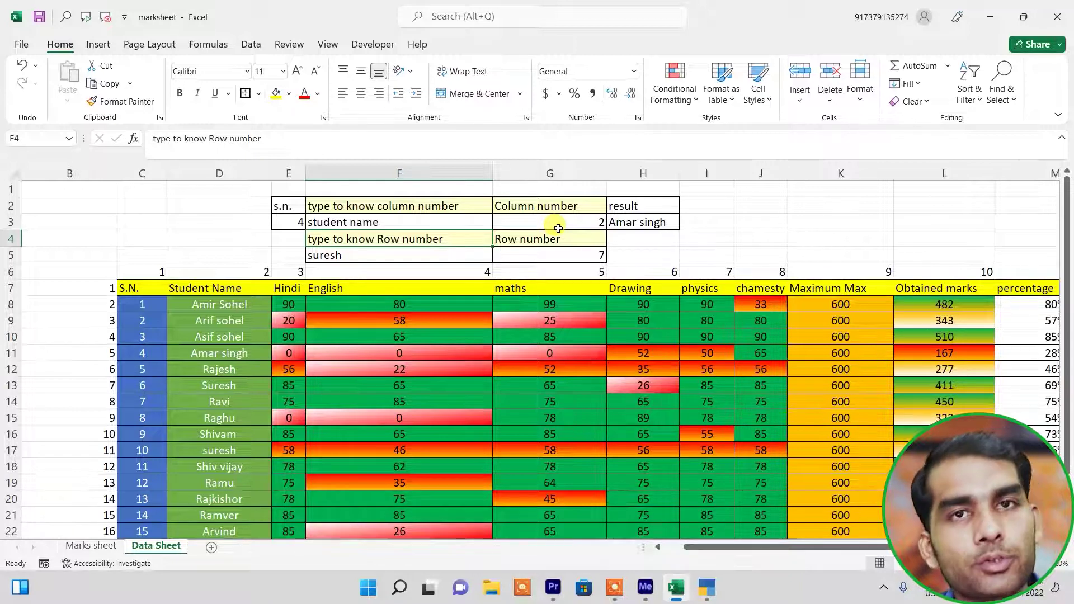
{"action": "key", "text": "Up"}
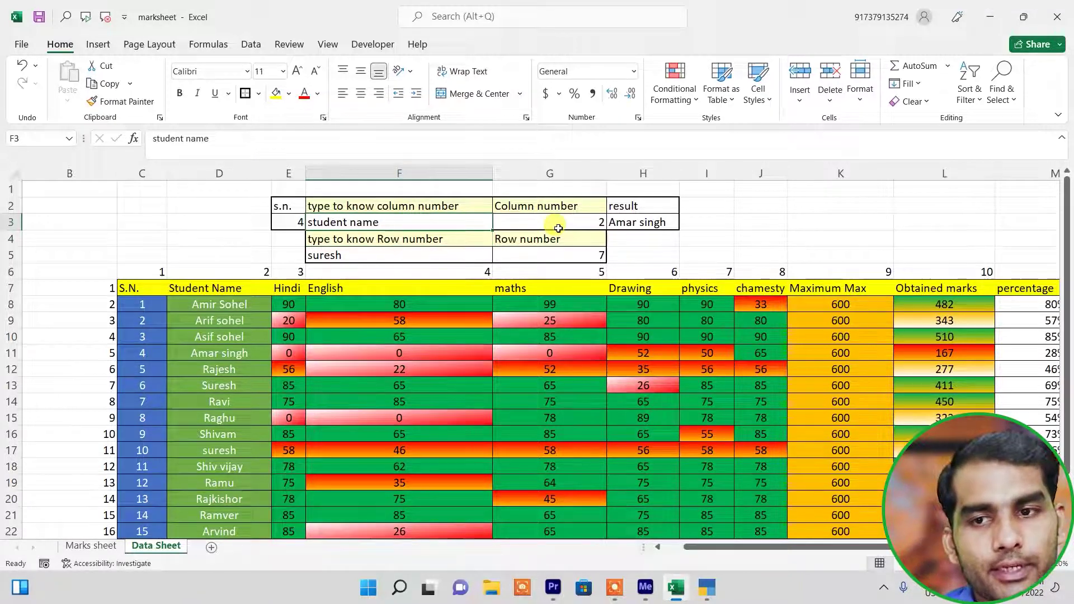
{"action": "type", "text": "res"}
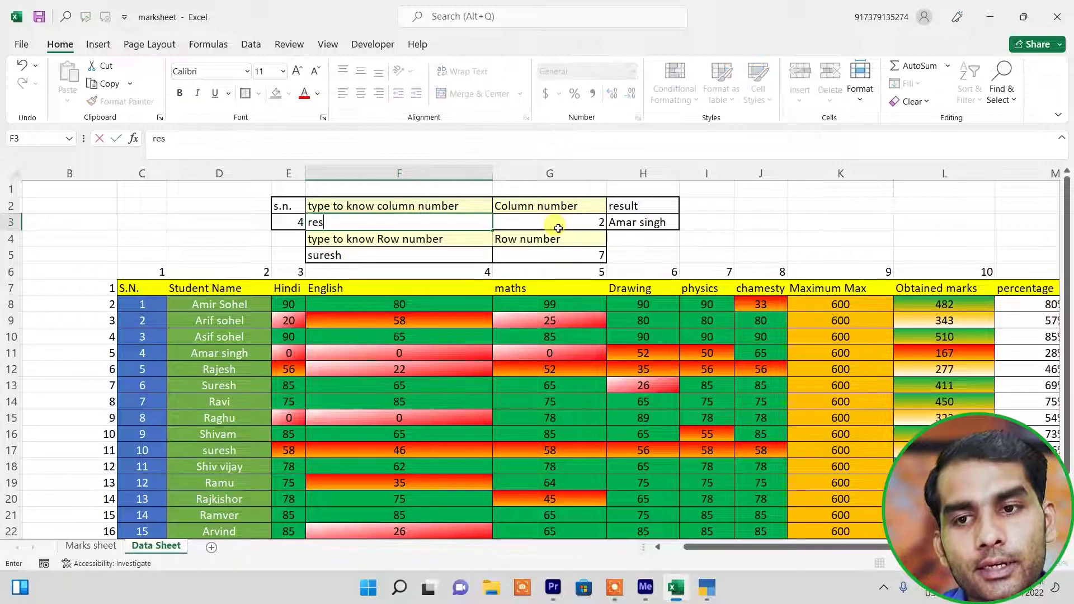
{"action": "type", "text": "ults"}
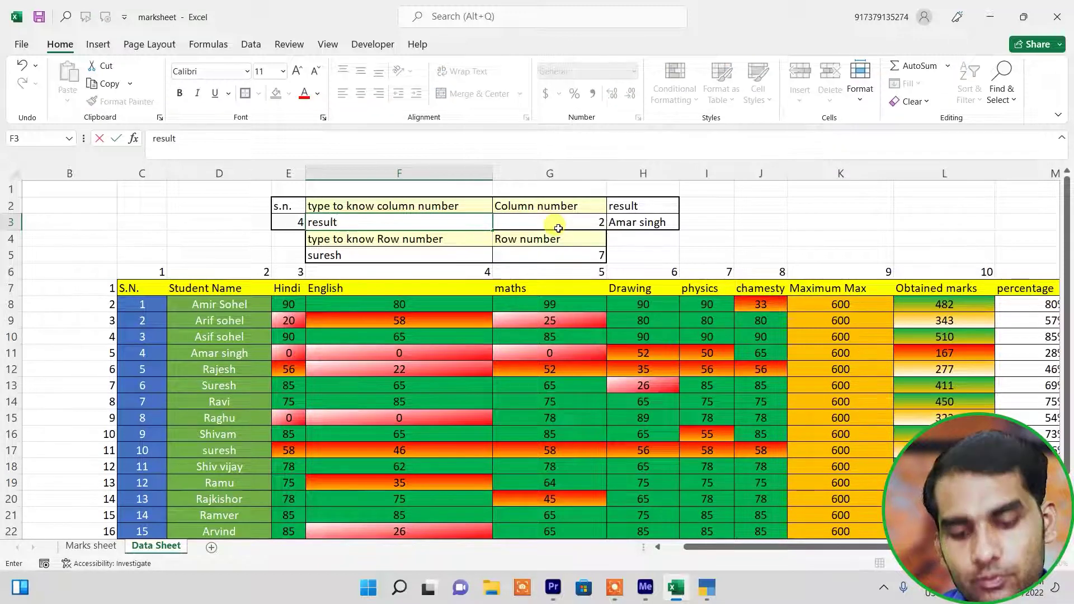
{"action": "key", "text": "Return"}
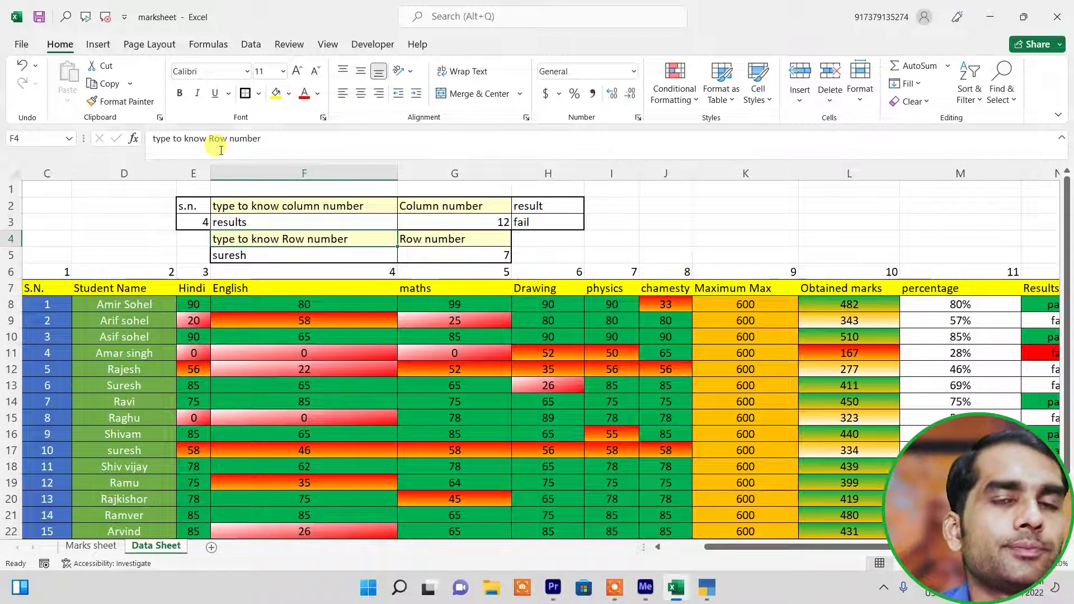